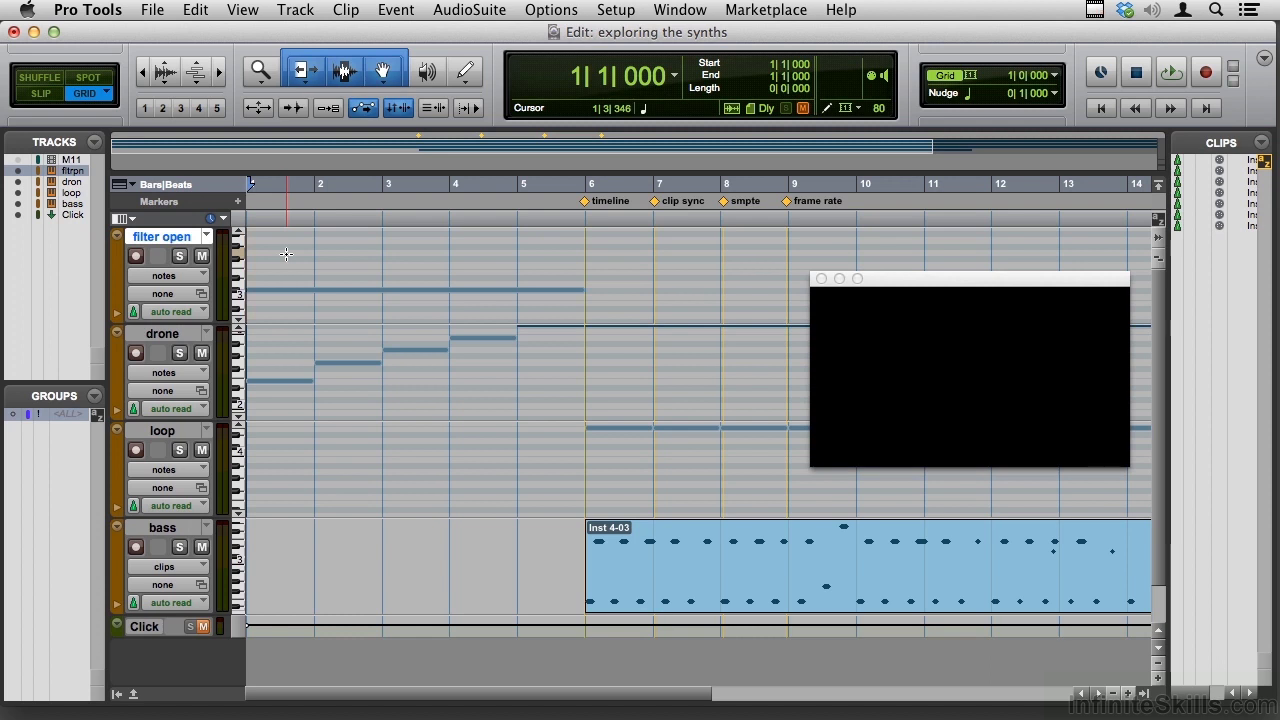
Step: Play the session once, stop it, and bring up the Mix window
key(space)
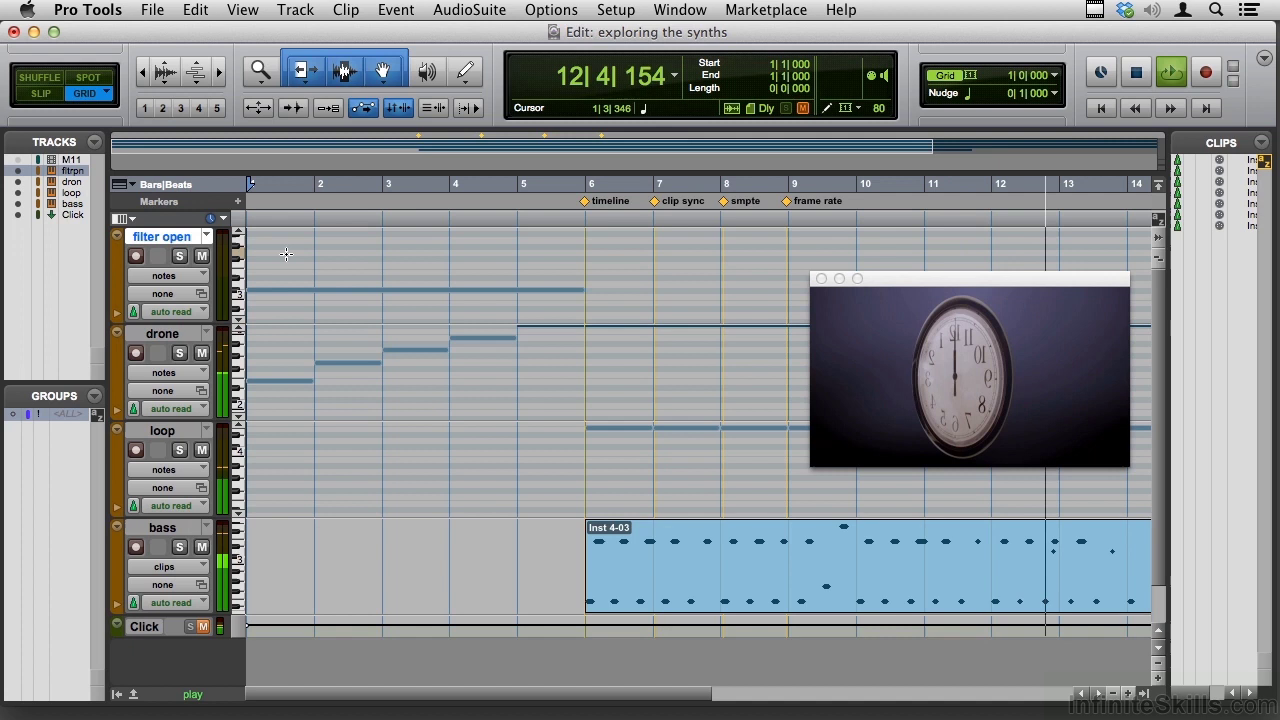
key(space)
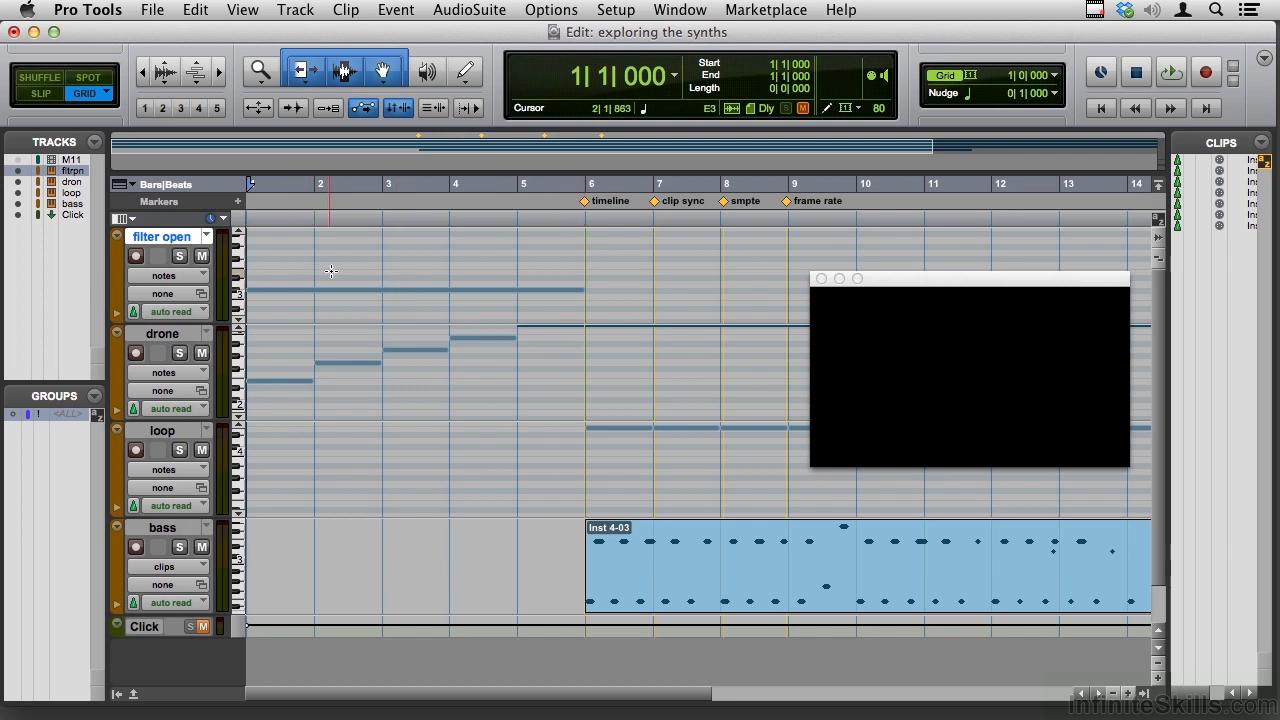
key(super+equal)
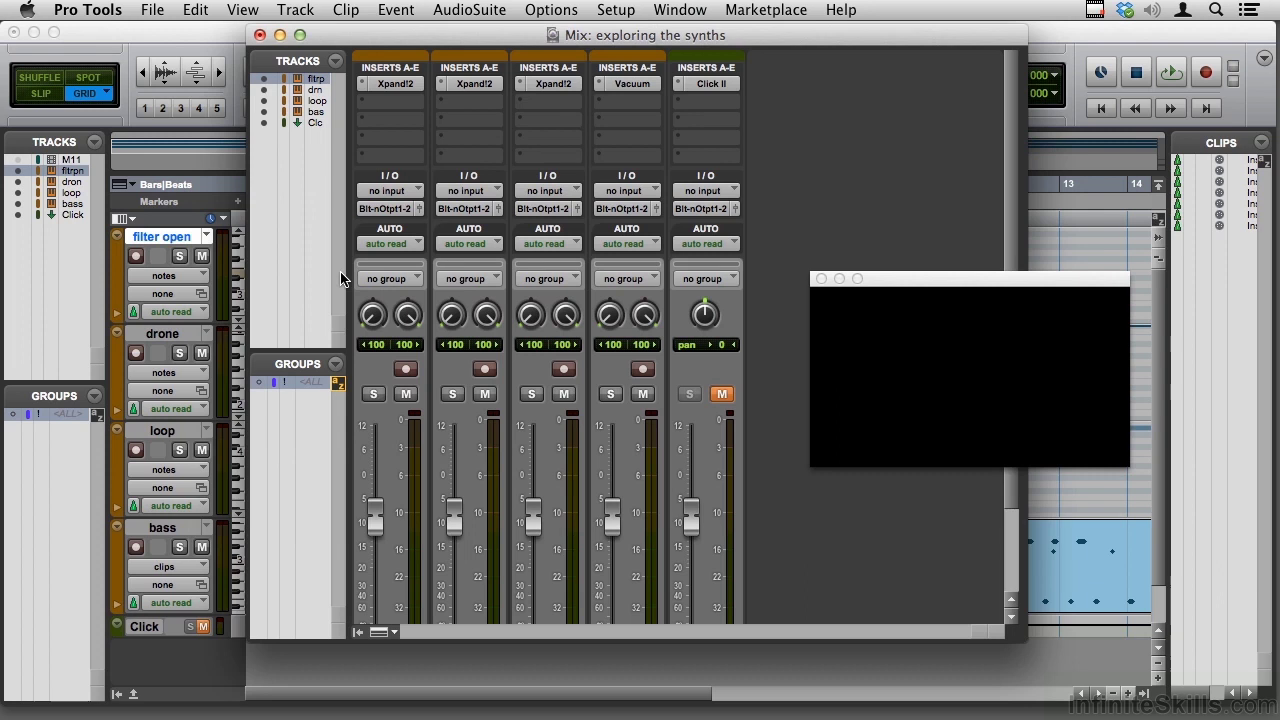
Step: Check the filter open track's Xpand!2 preset list, then close the plug-in without changing it
click(398, 84)
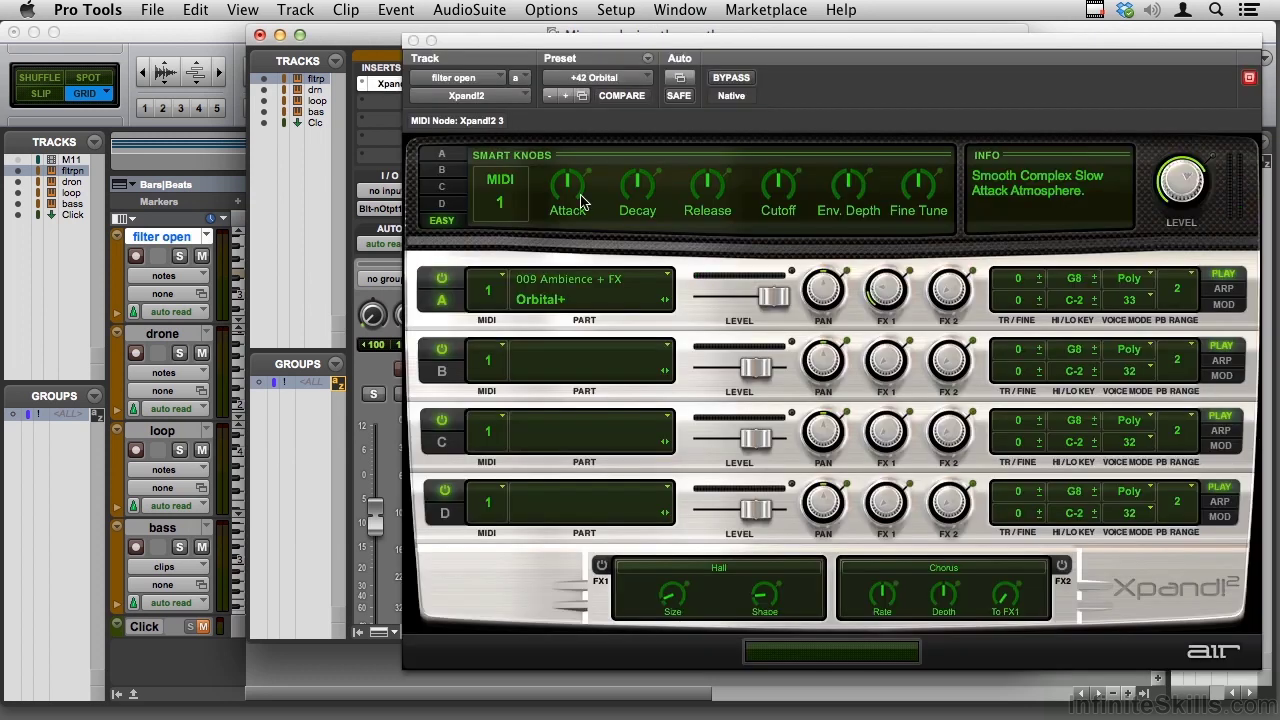
click(648, 80)
mouse_move(679, 82)
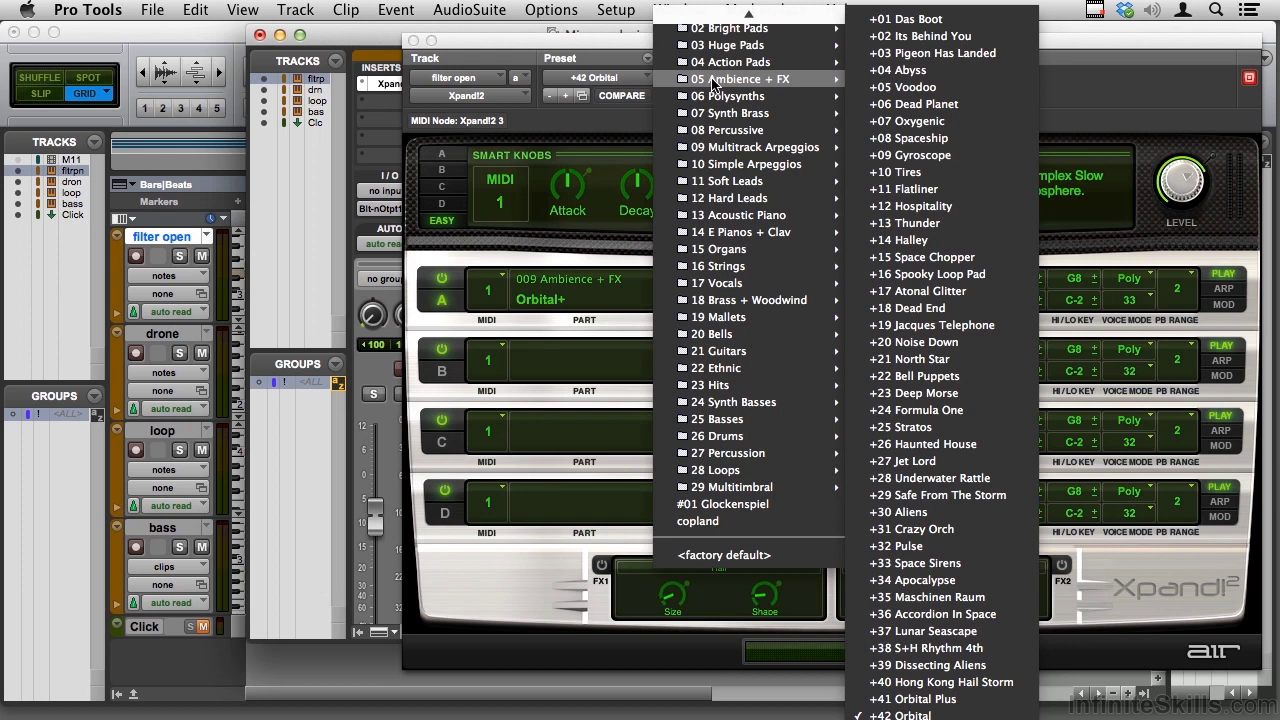
click(605, 50)
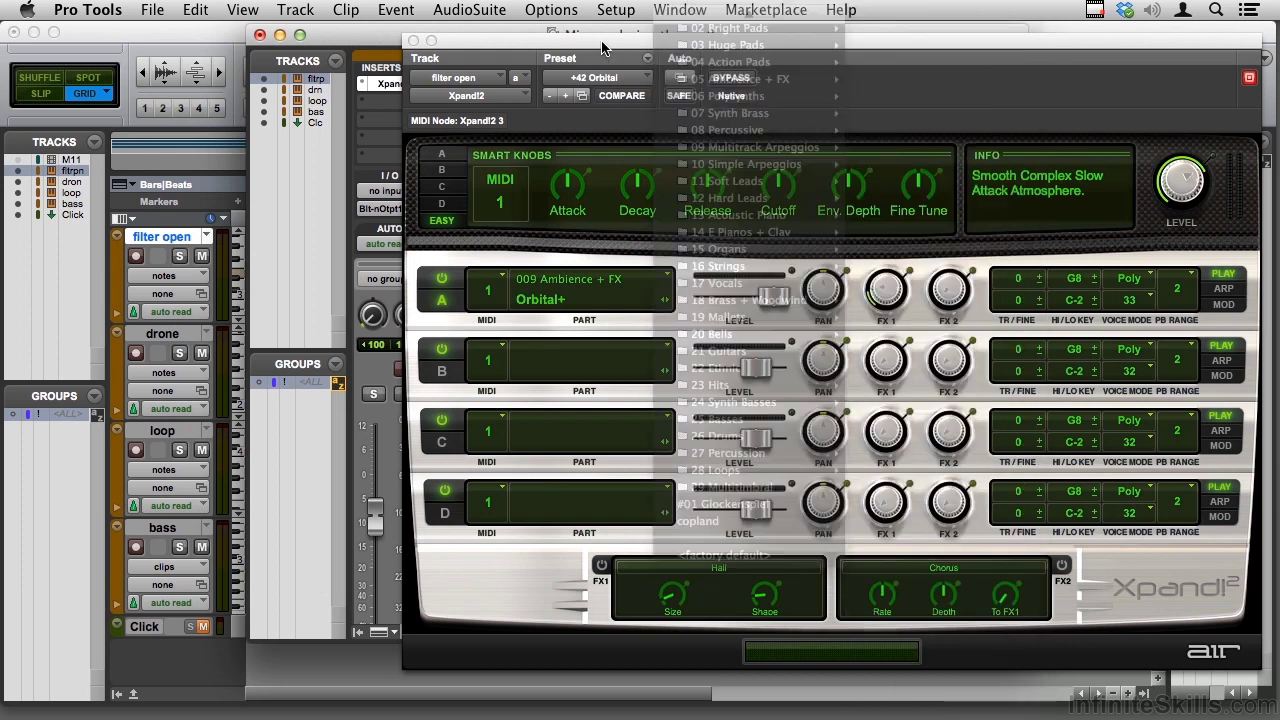
click(414, 42)
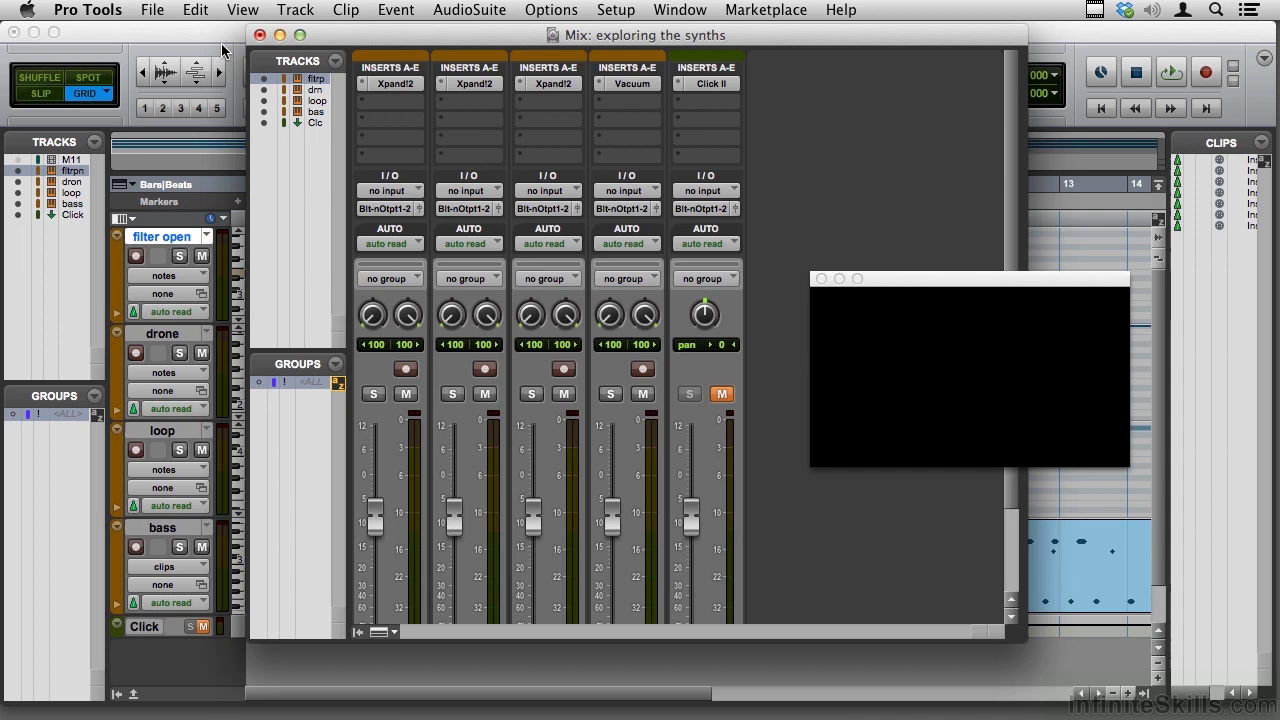
Step: Return to the Edit window and play the session from the start to bar 6, then stop
scroll(483, 248, down, 3)
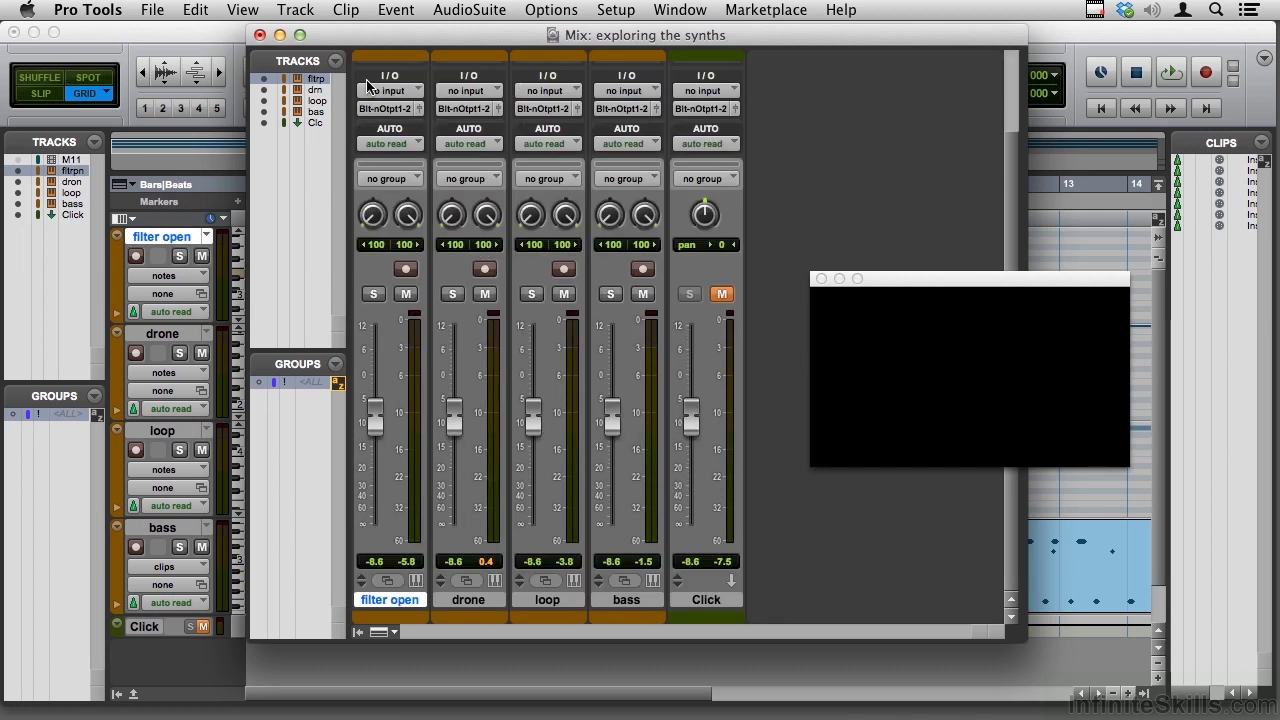
click(222, 32)
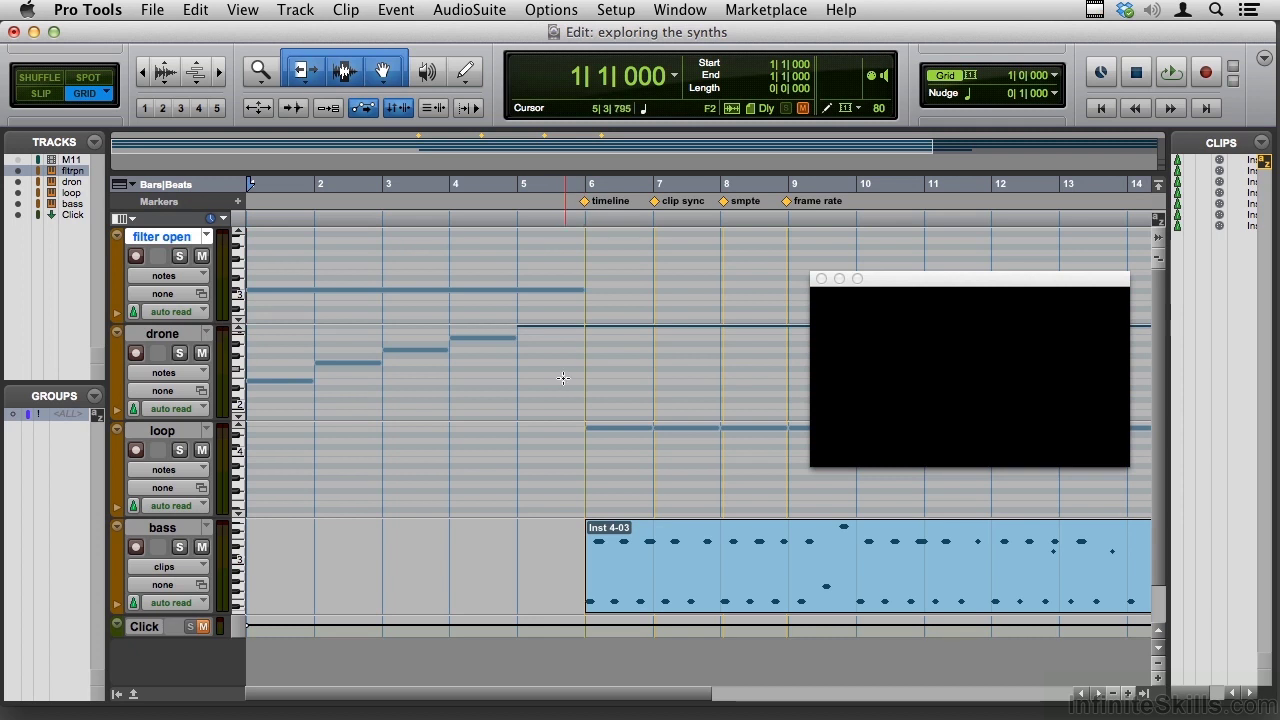
key(space)
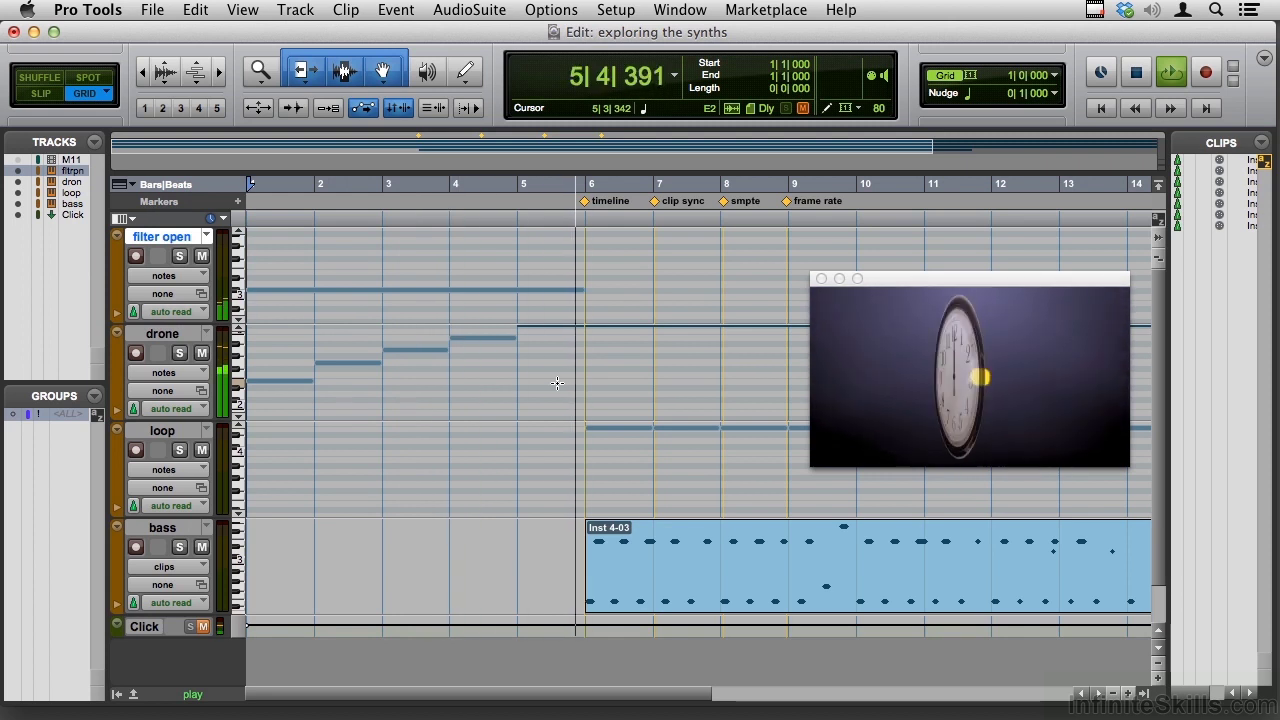
key(space)
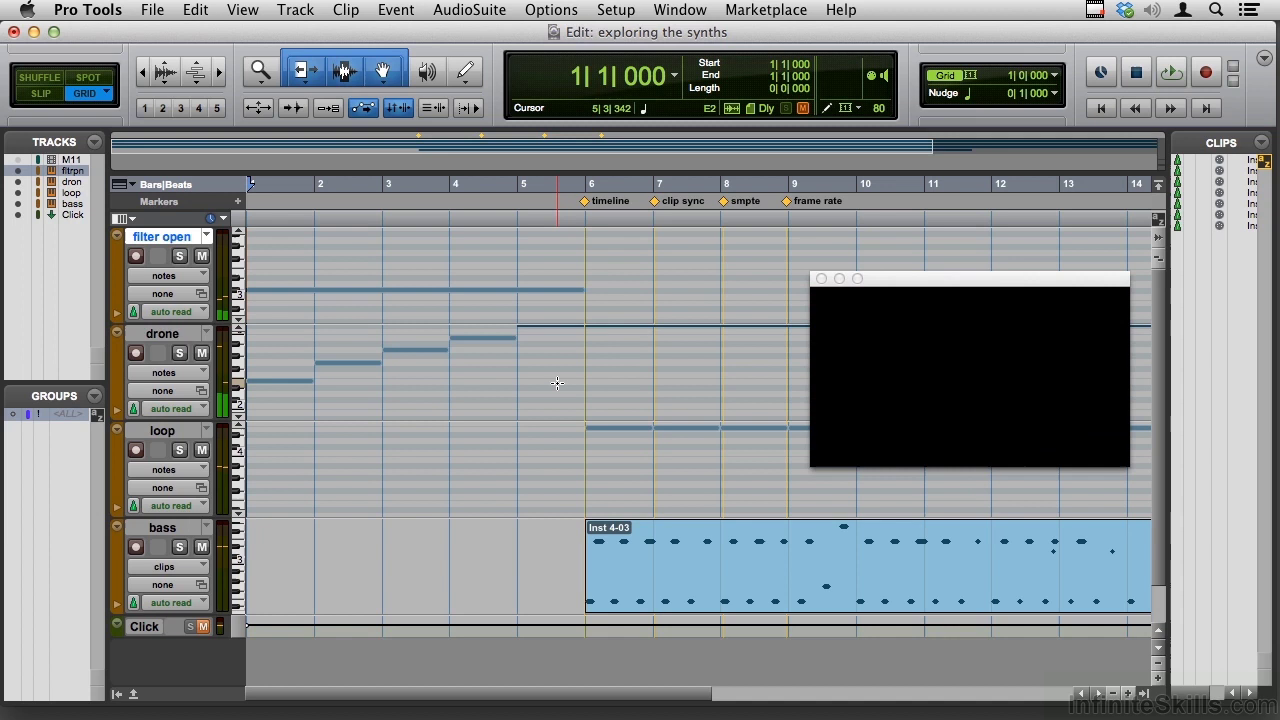
Step: Select bar 6 (6|1|000 to 7|1|000) on the drone track in Grid mode
click(626, 365)
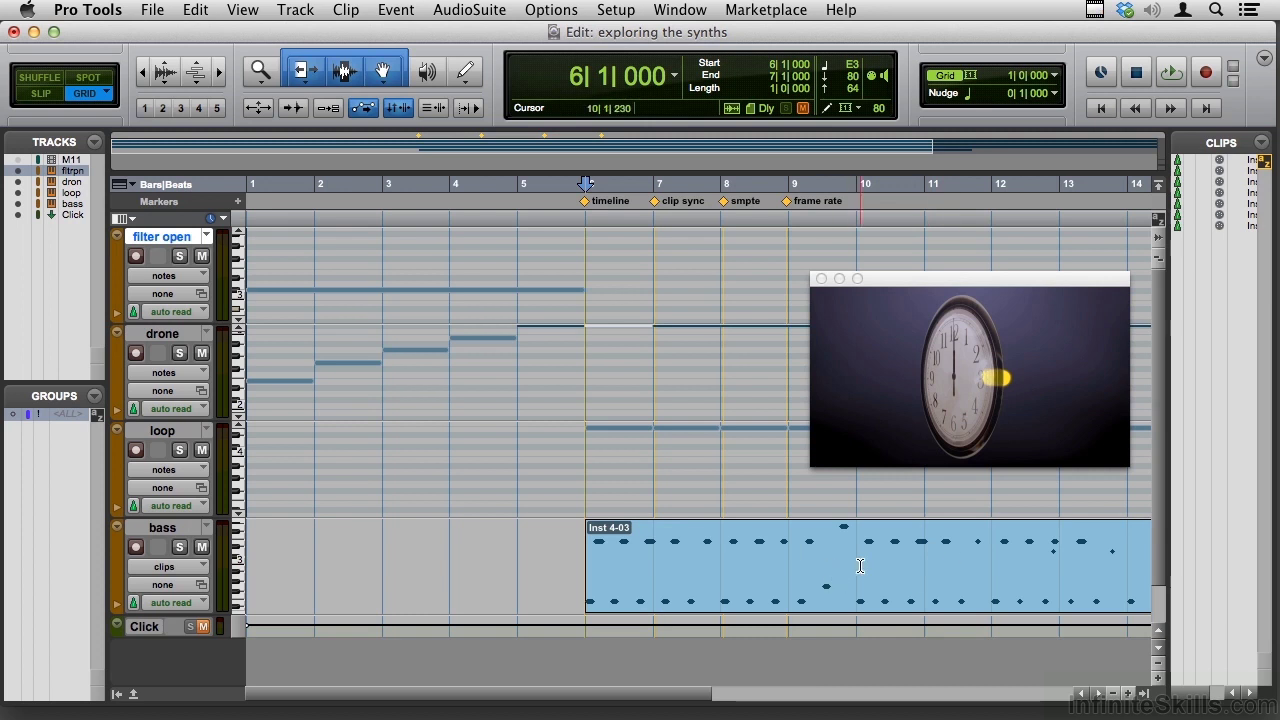
Step: Show the Mix window with Inserts A-E and open the bass track's Vacuum synth, moved left
key(super+equal)
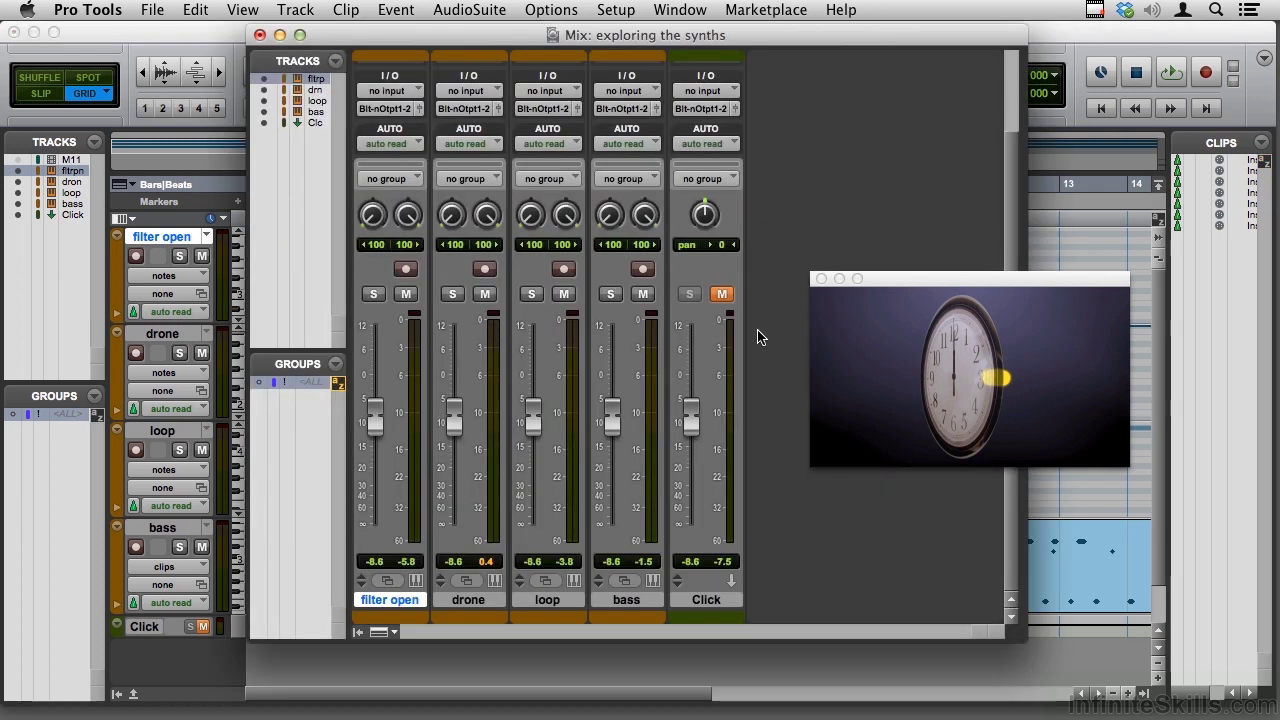
key(super+alt+1)
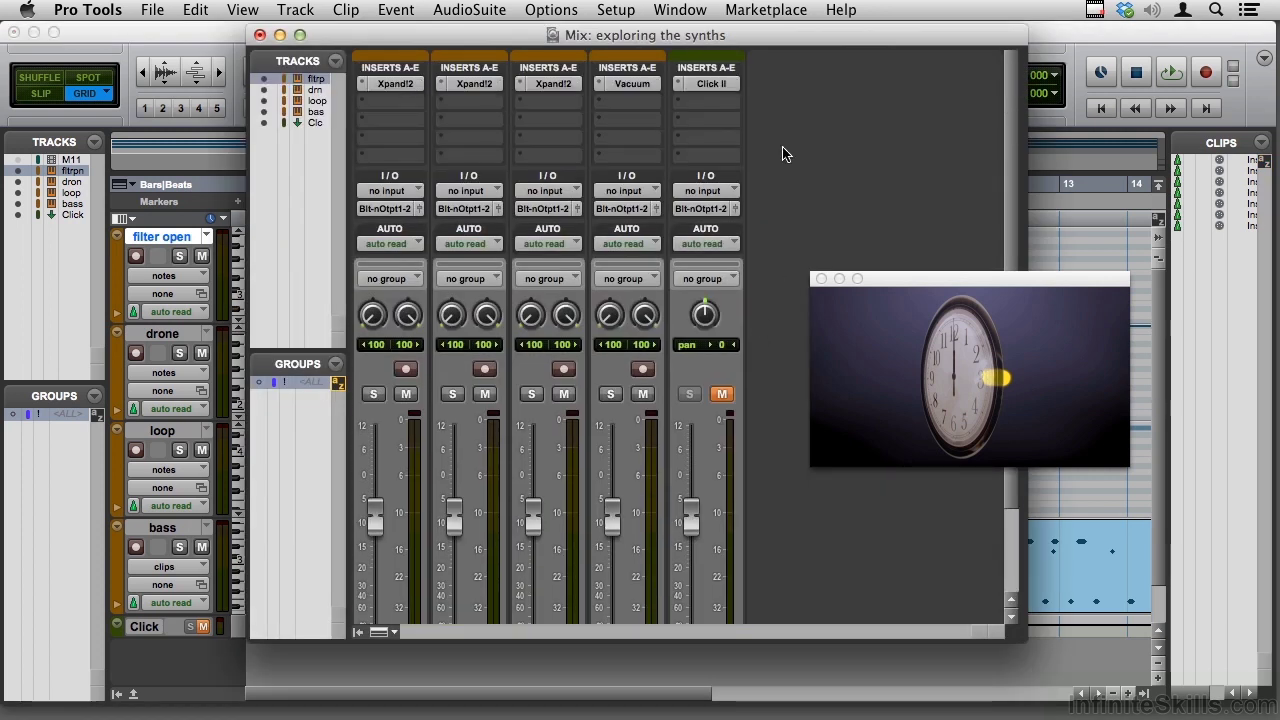
click(630, 84)
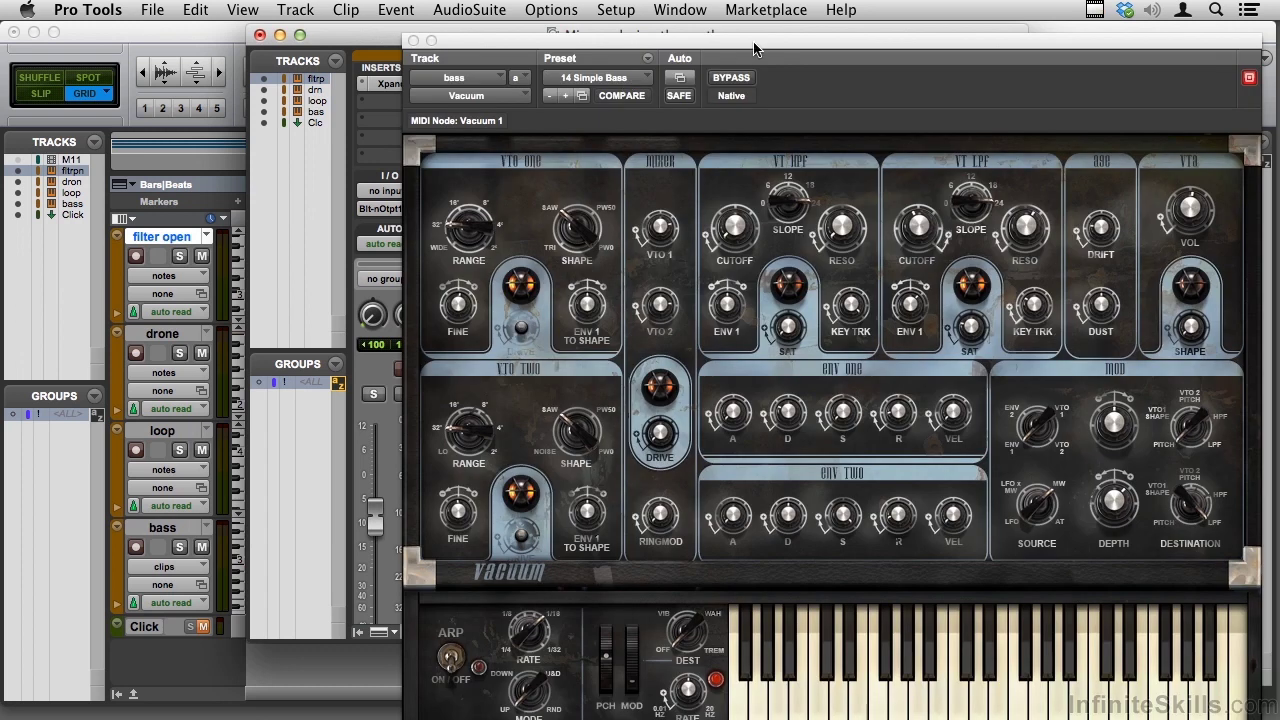
drag(755, 48, 529, 36)
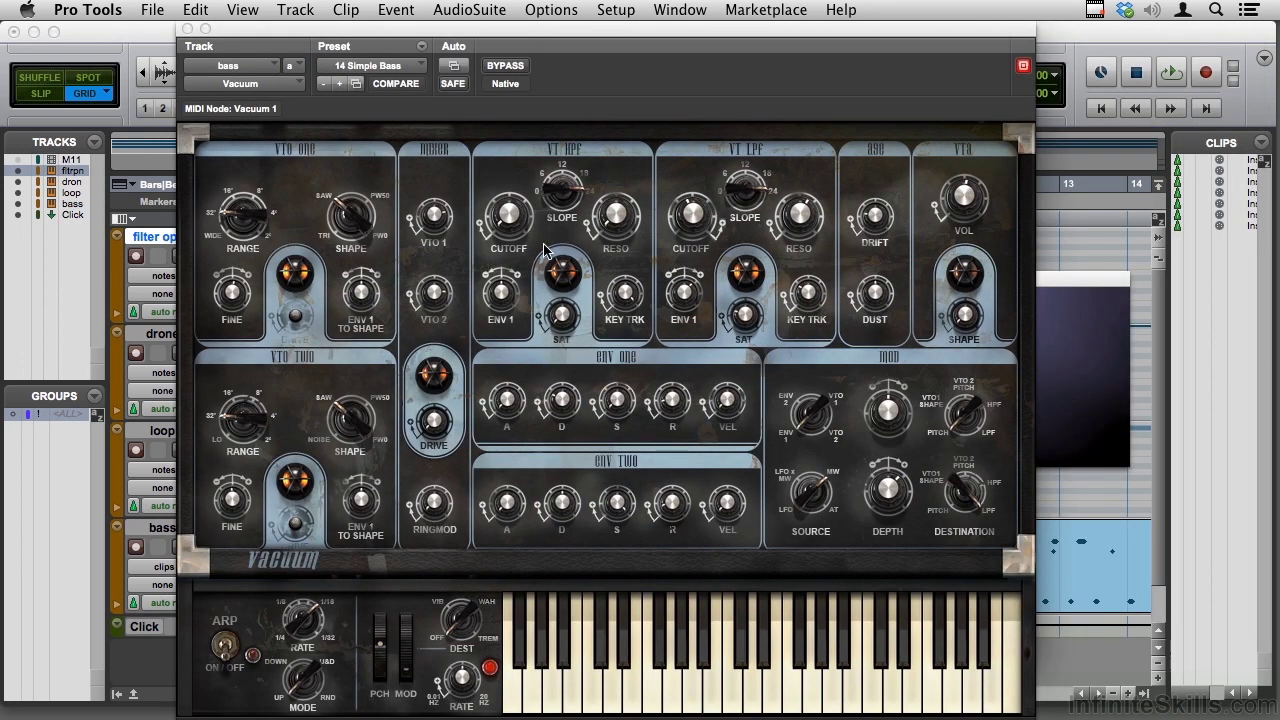
Step: Browse the Vacuum presets, keep 14 Simple Bass, and close the synth window
click(414, 66)
mouse_move(462, 70)
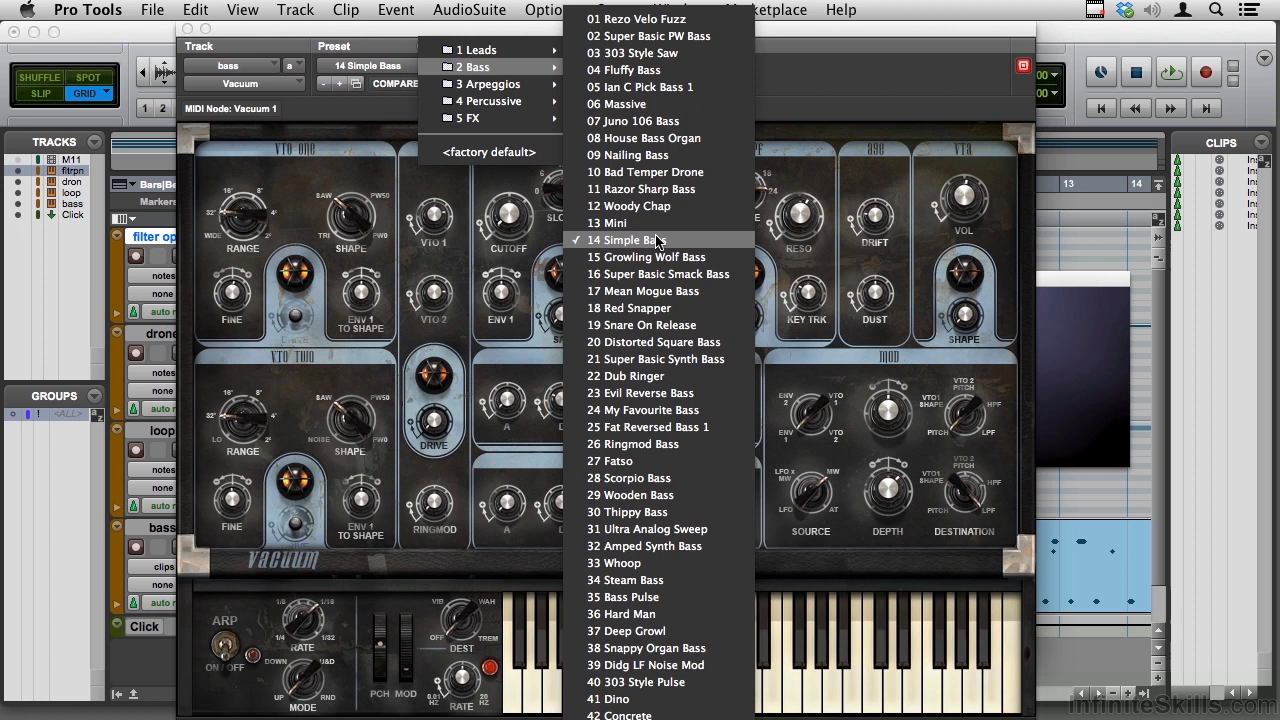
click(395, 36)
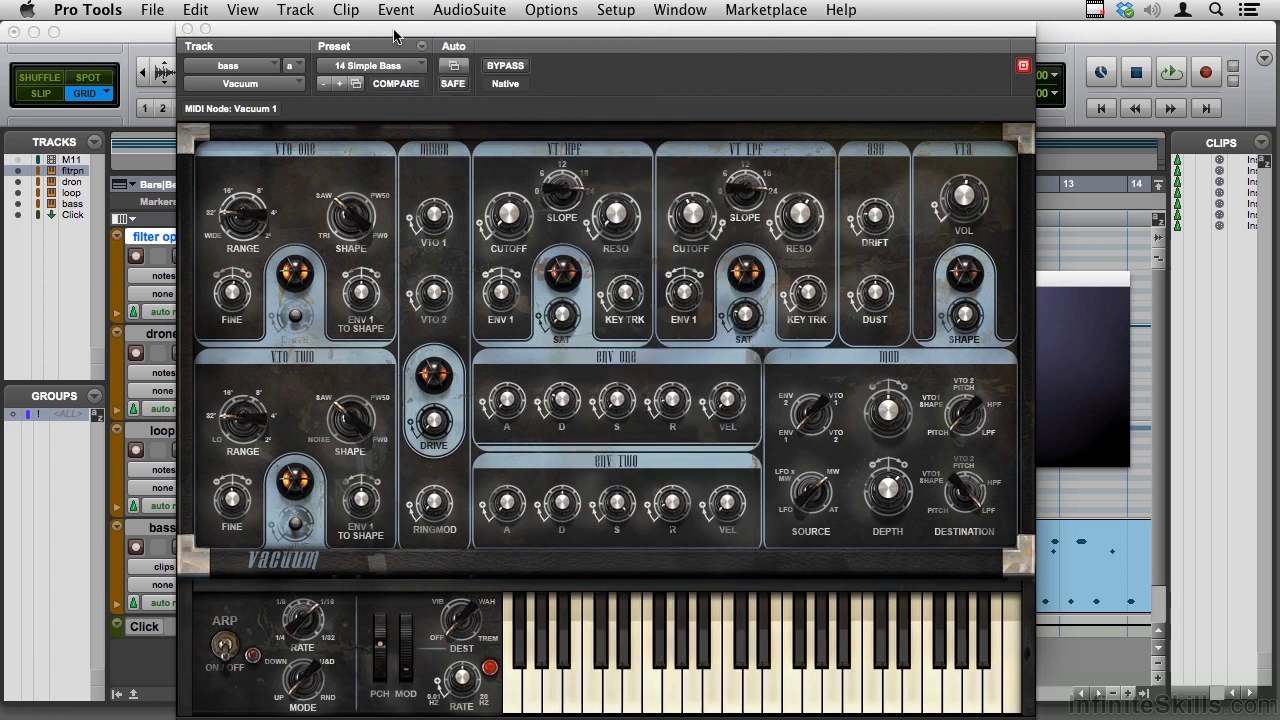
click(187, 29)
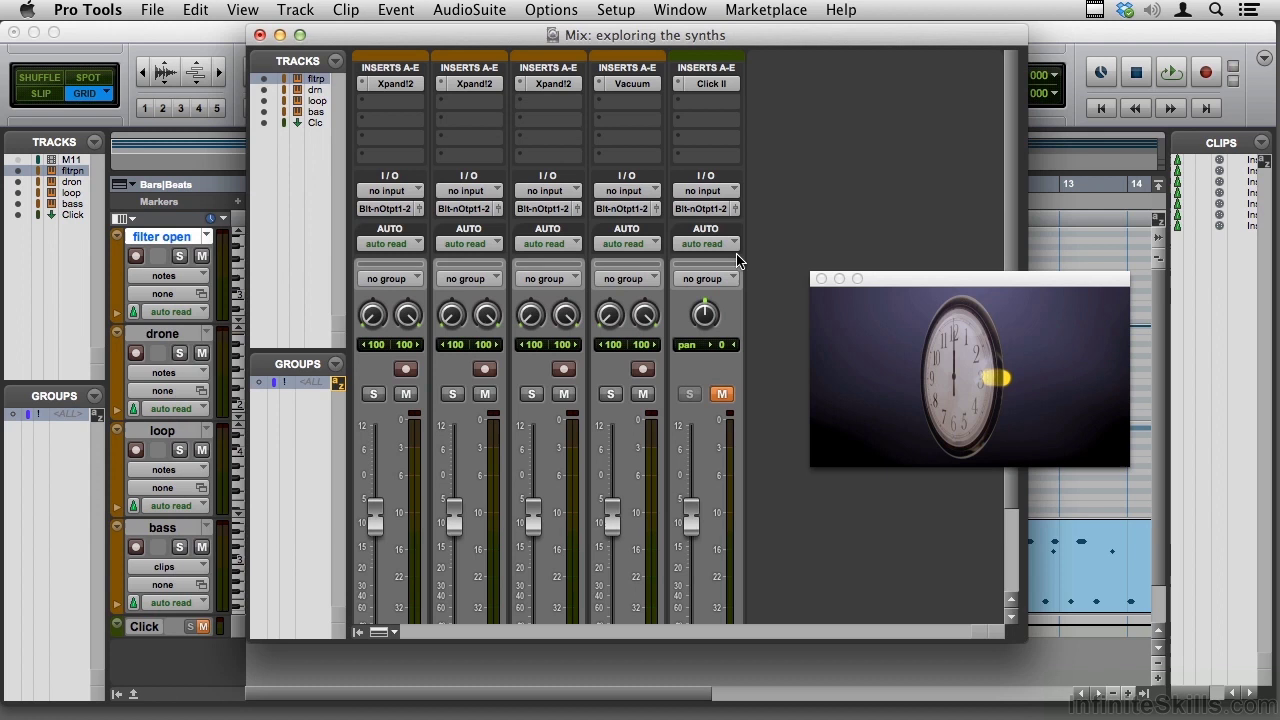
Step: Back in the Edit window, record-arm the loop track and select its note at bar 6
key(super+equal)
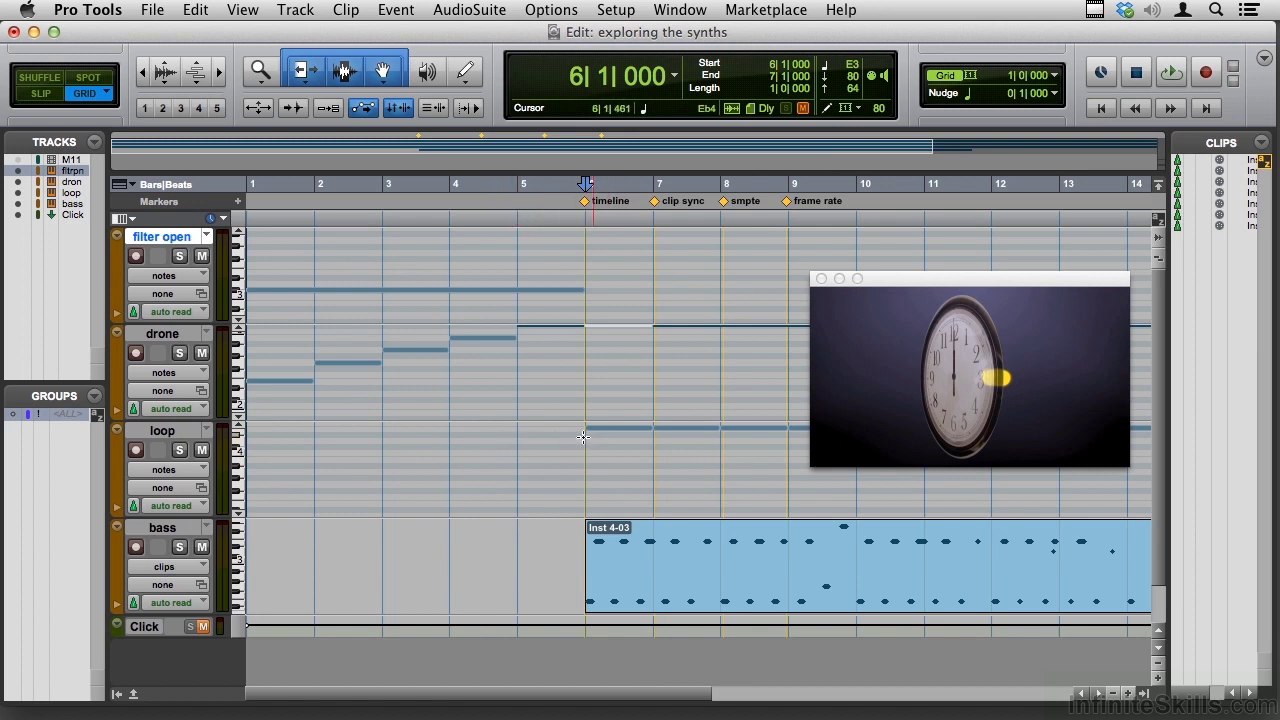
click(136, 451)
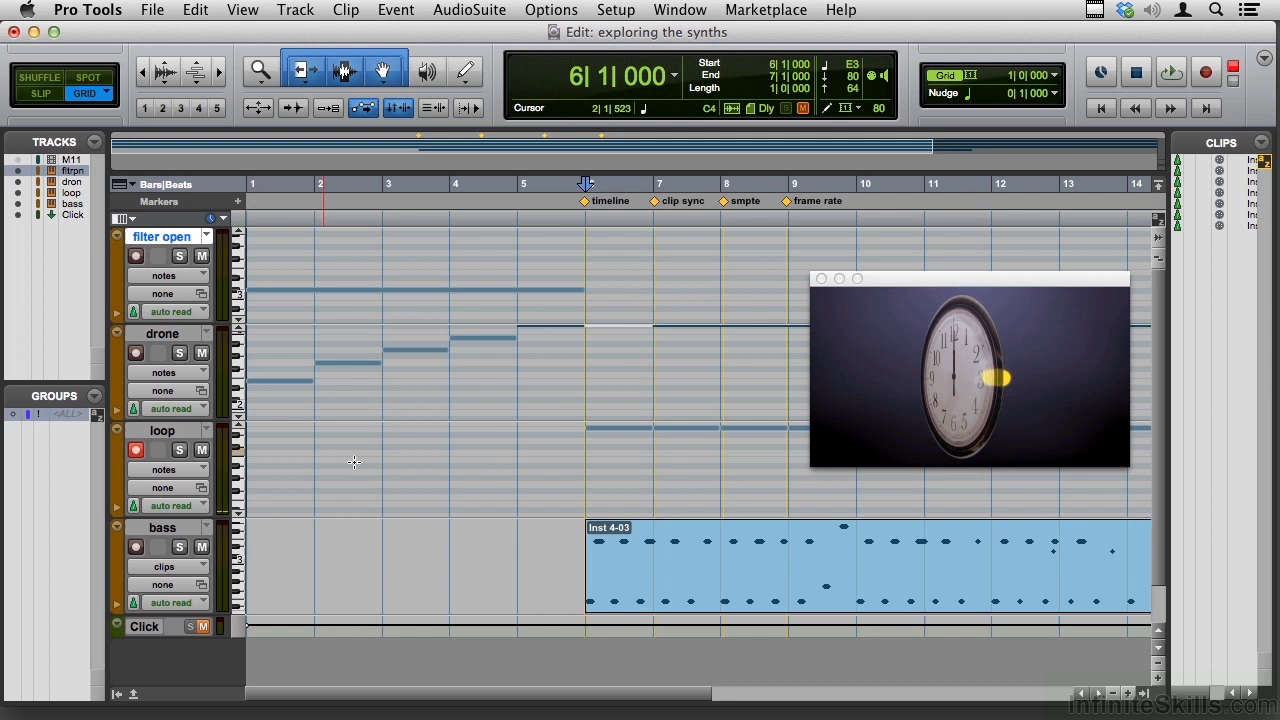
click(613, 437)
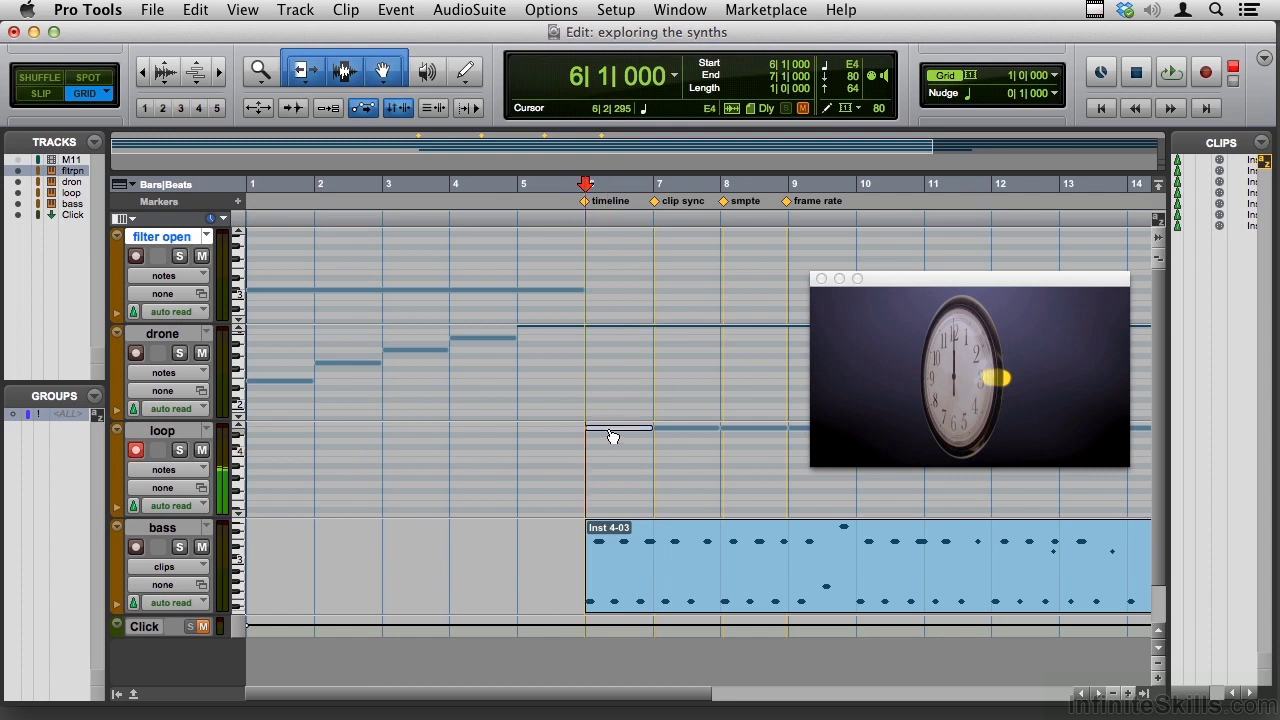
Step: Solo the loop and drone tracks, audition from bar 6, then clear all solos
click(180, 451)
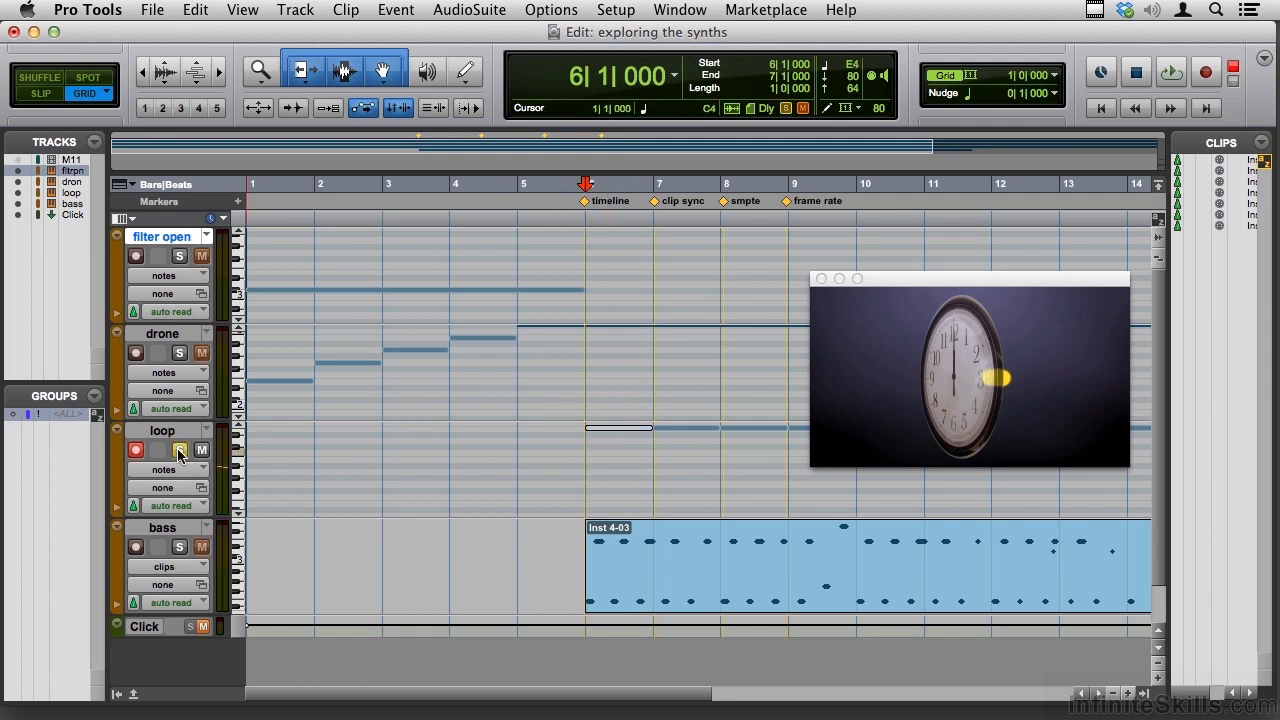
key(space)
key(space)
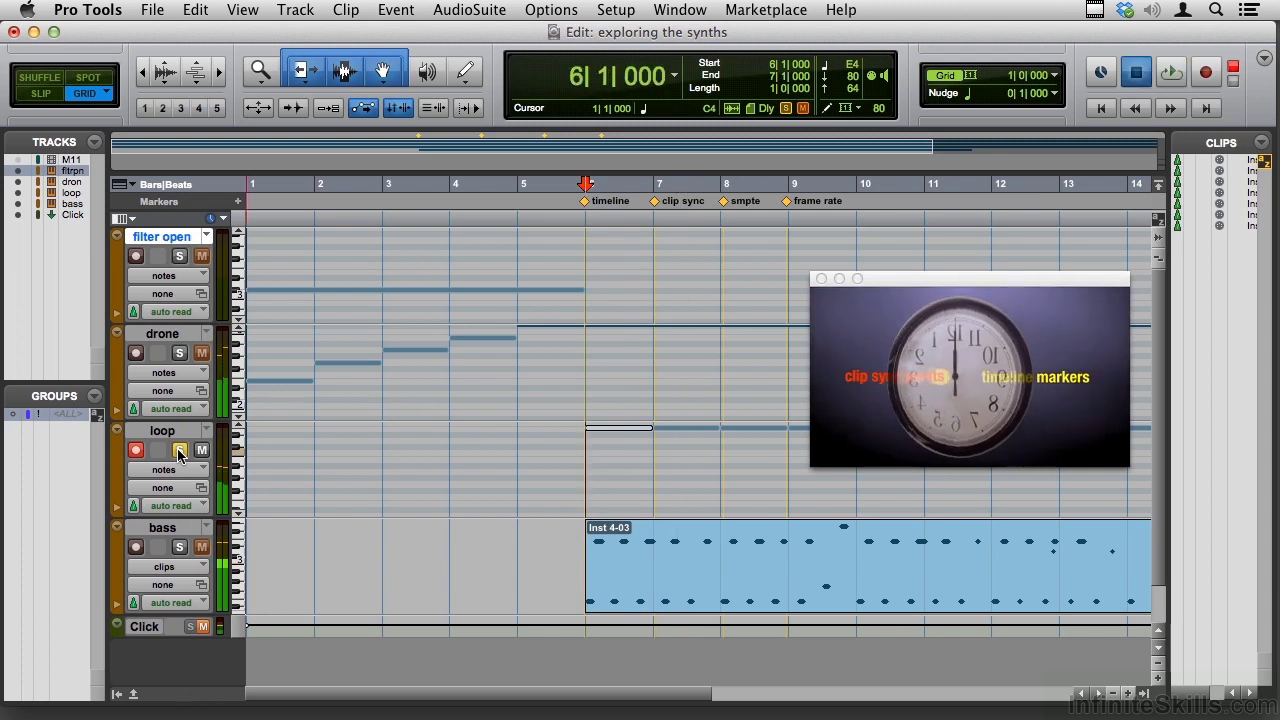
click(180, 353)
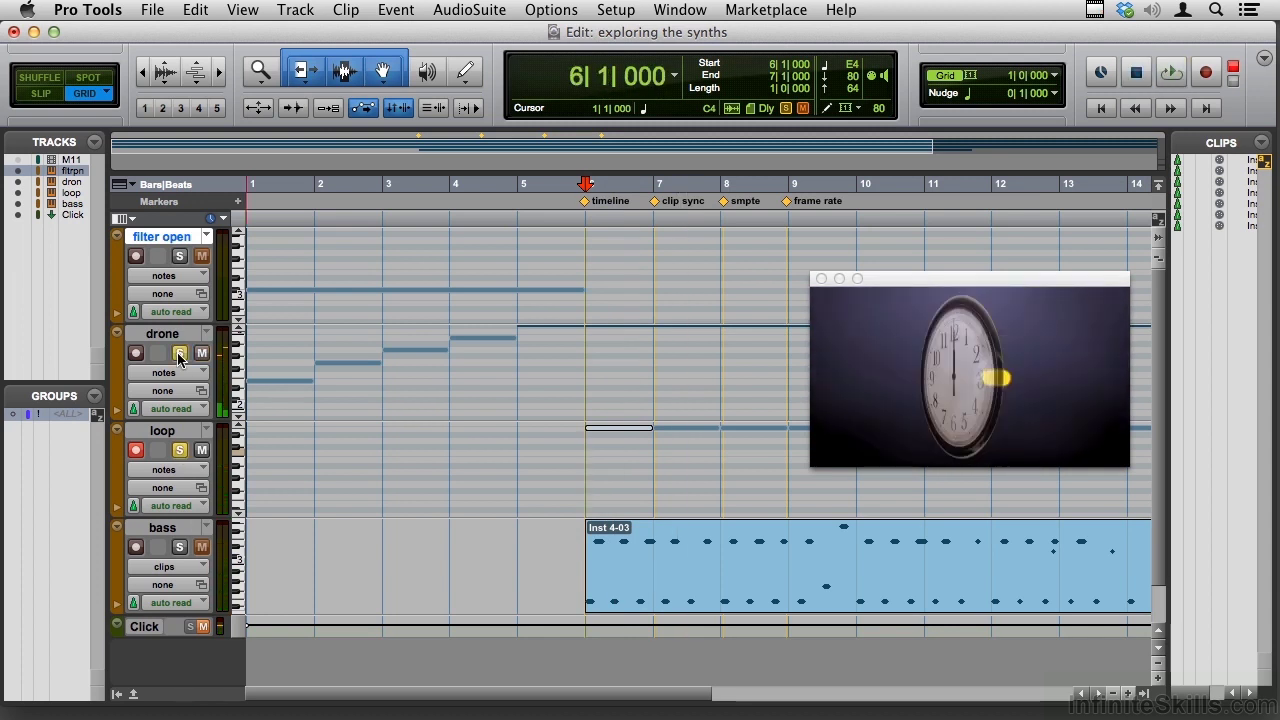
key(space)
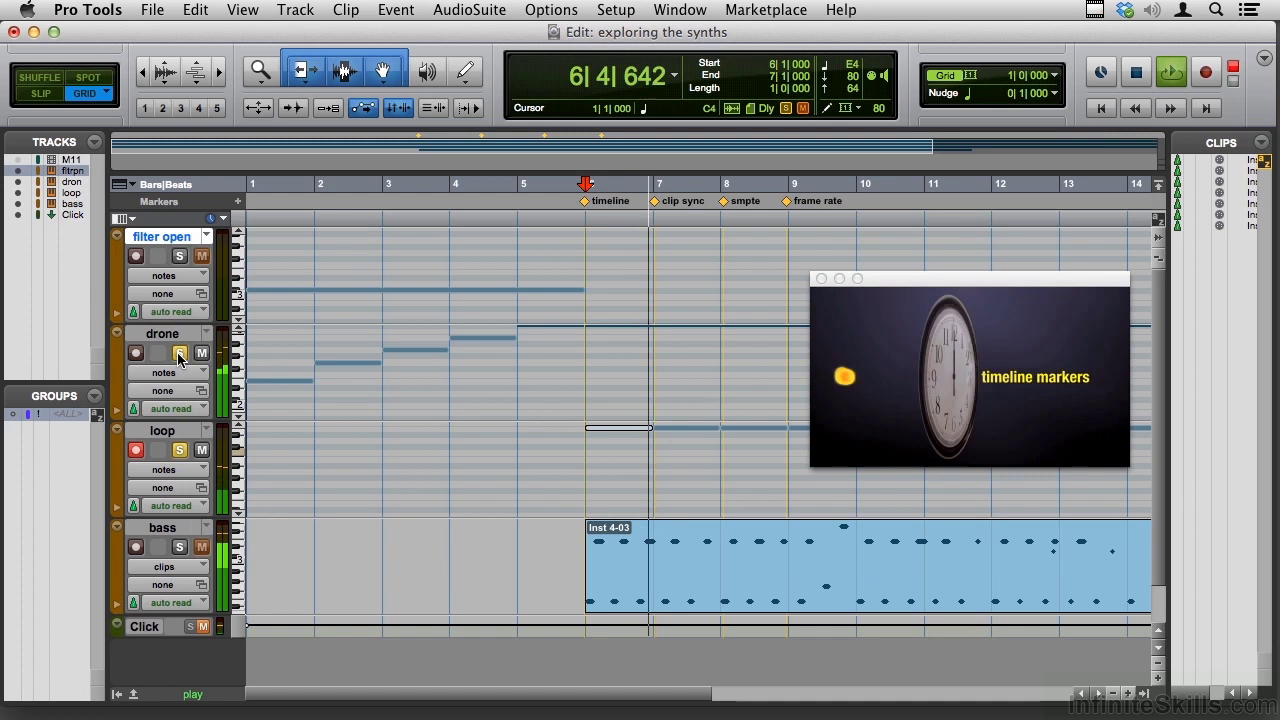
key(space)
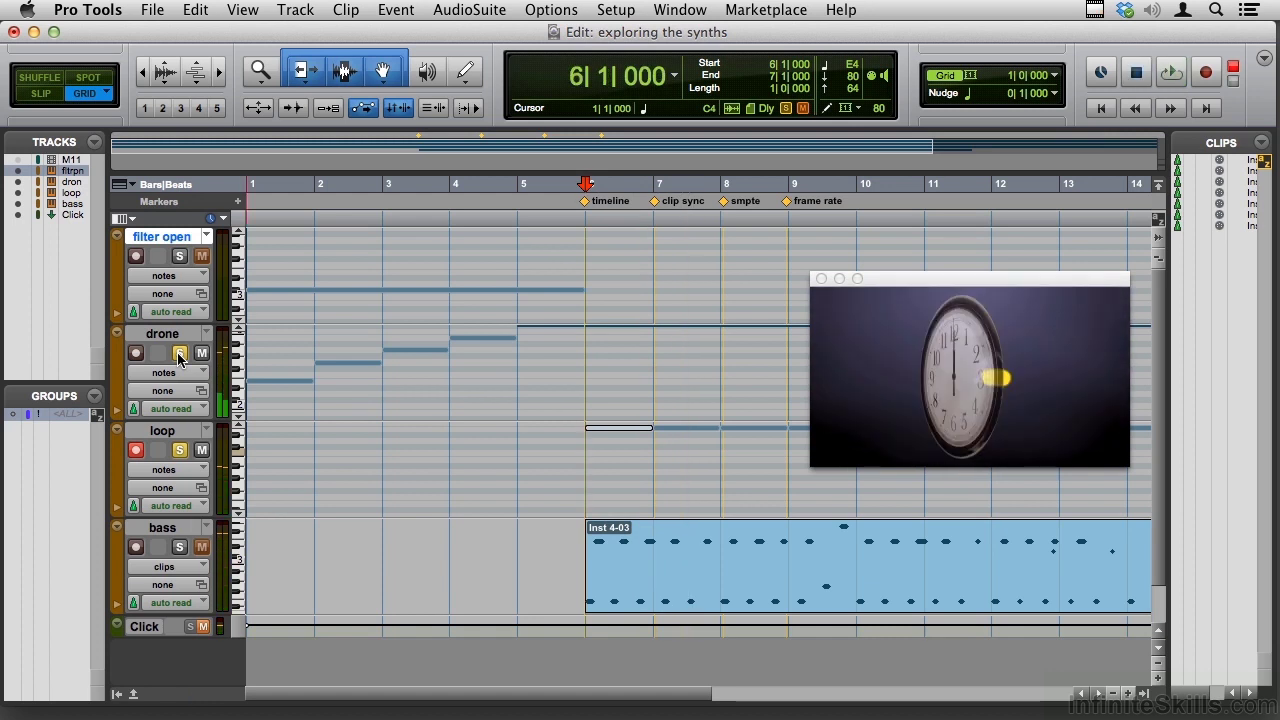
alt+click(182, 451)
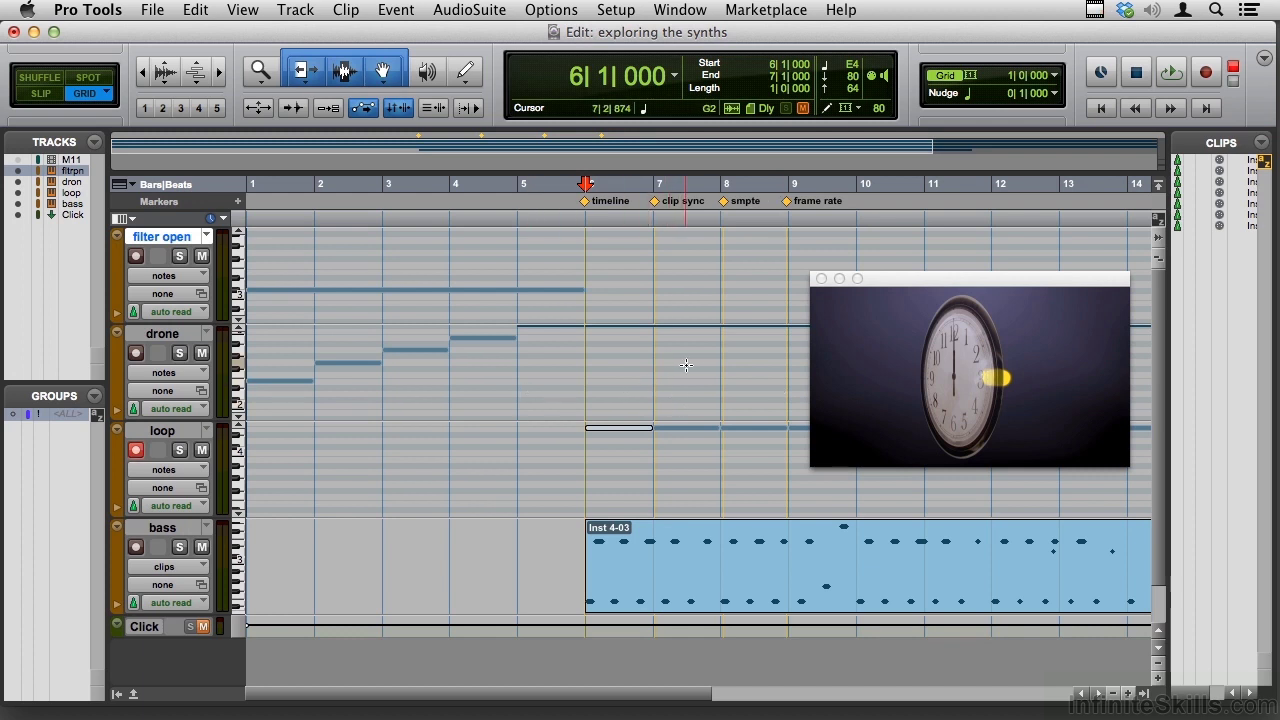
Step: Lower the video window, widen the Clips list, switch to Spot mode, and select Inst 1-01
drag(890, 282, 903, 318)
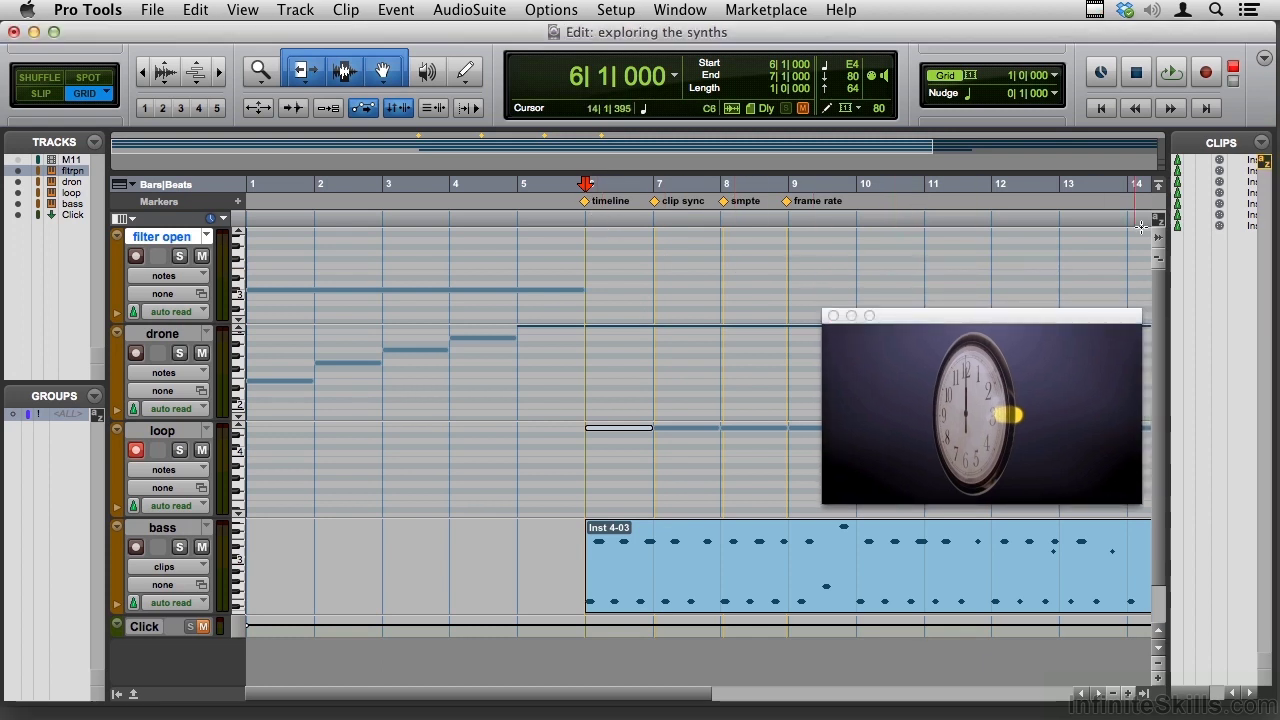
drag(1169, 254, 1106, 252)
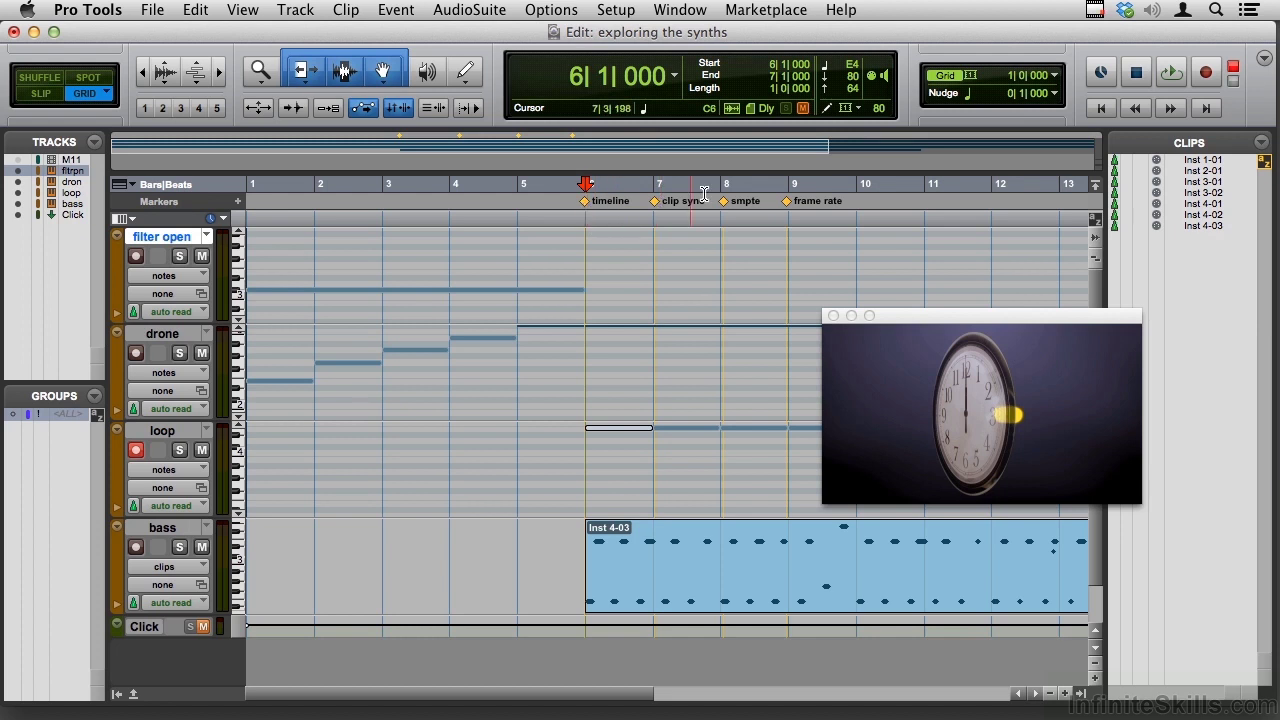
click(89, 80)
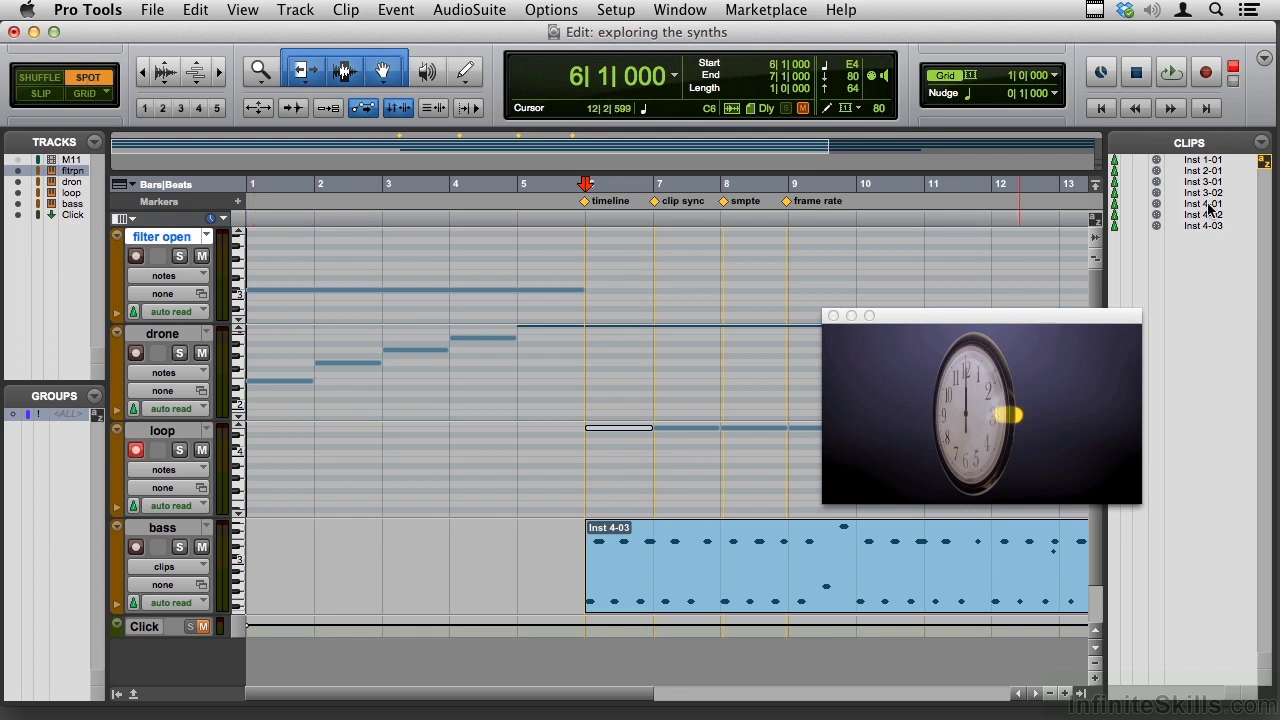
click(1201, 159)
click(1202, 159)
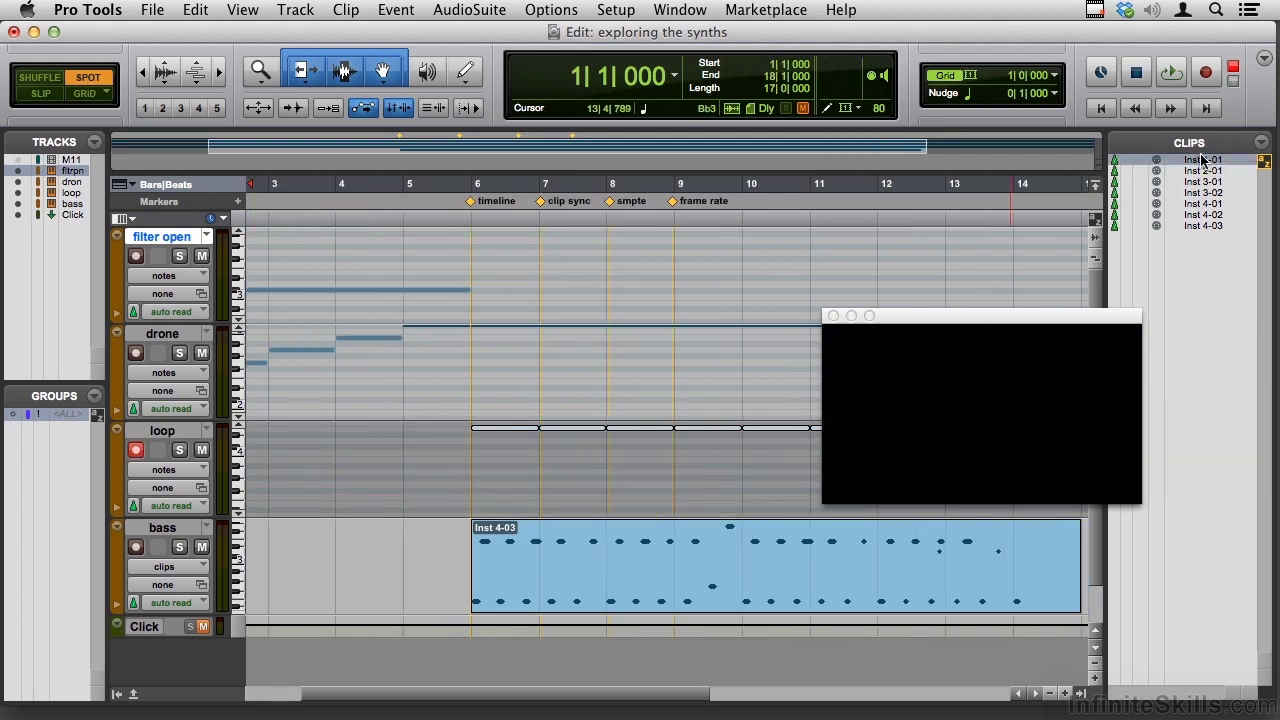
Step: Create a new stereo audio track with samples timebase
key(super+shift+n)
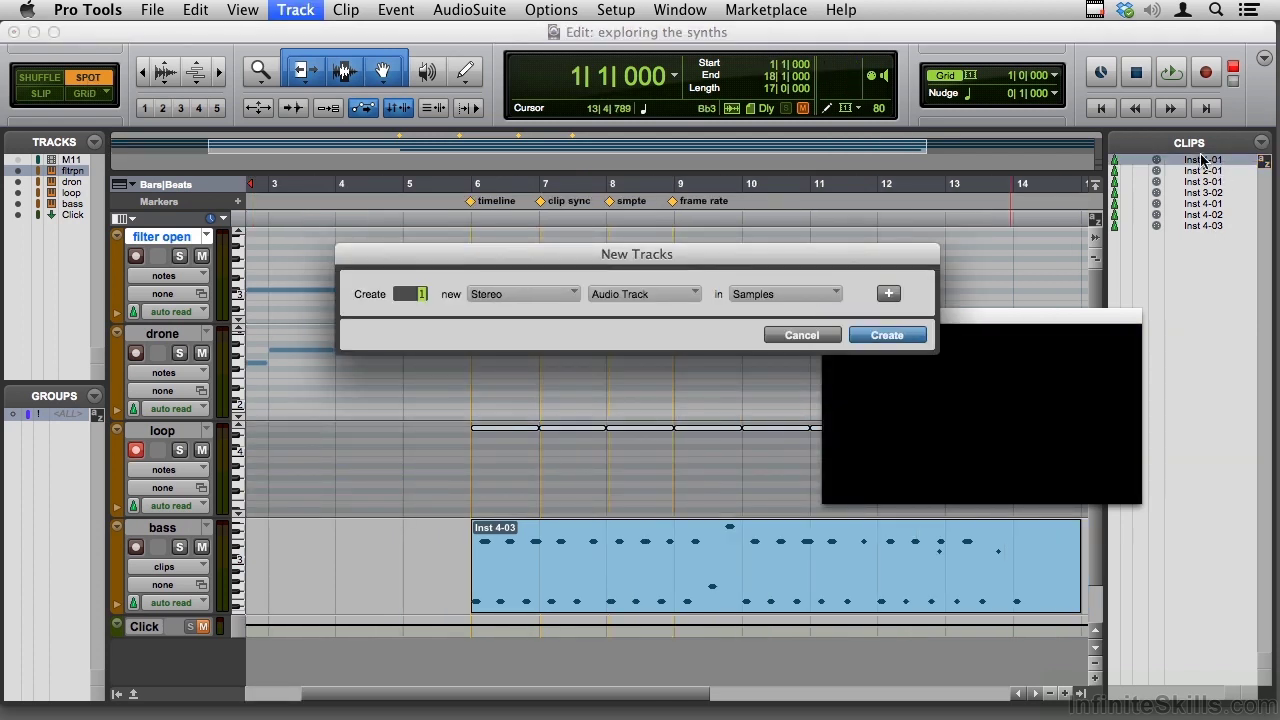
key(super+Up)
key(super+Down)
key(Return)
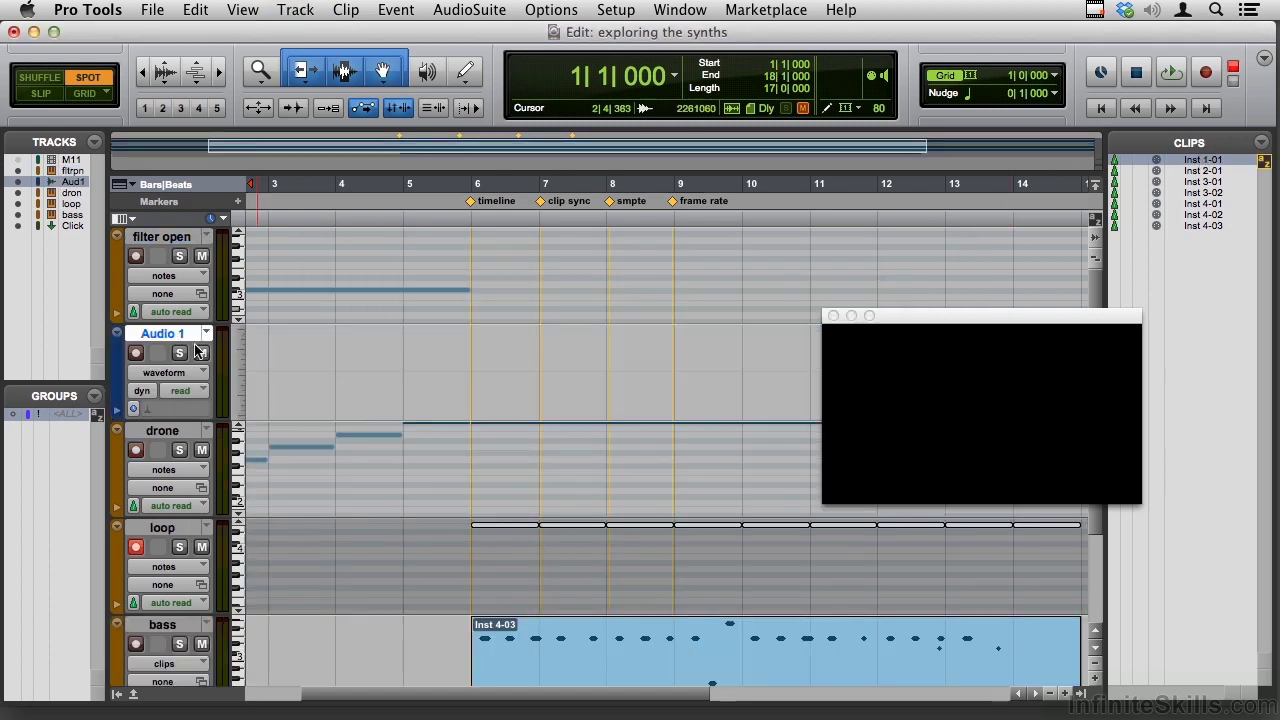
Step: Move the new track to the top, rename it 'spot', and open Import Audio
drag(150, 341, 160, 240)
double_click(161, 237)
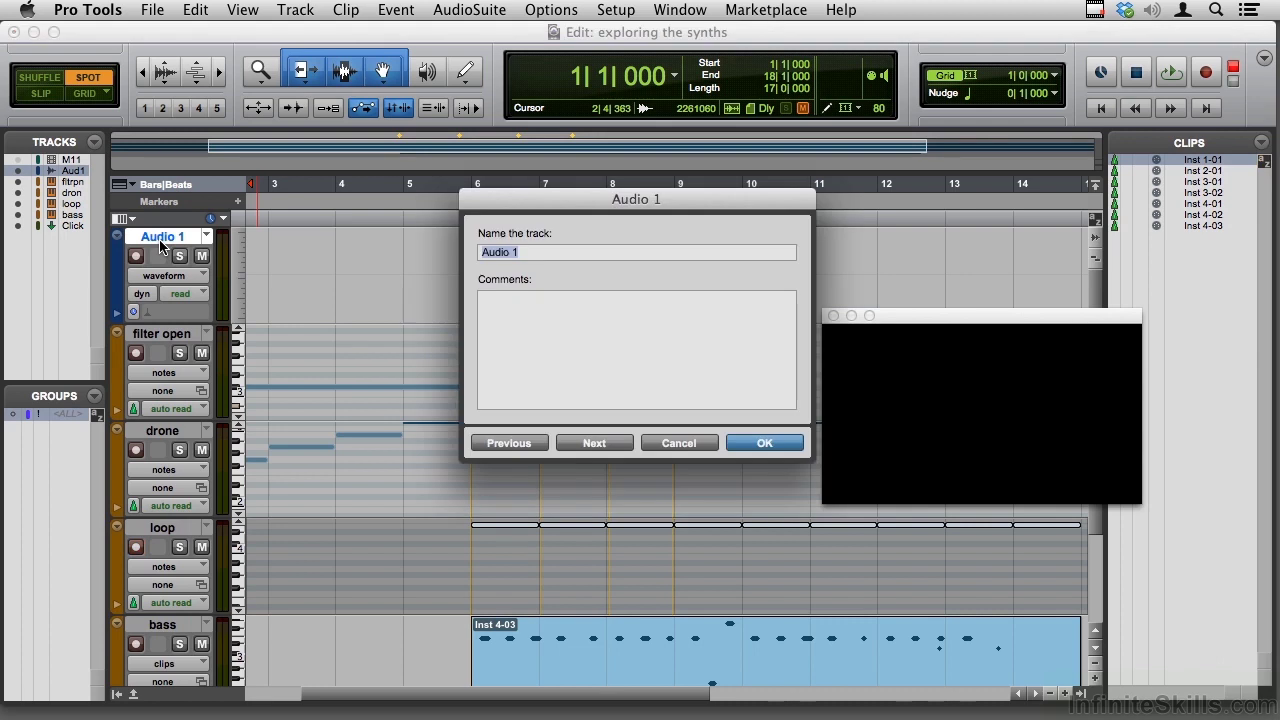
text(spot)
key(Return)
key(super+shift+i)
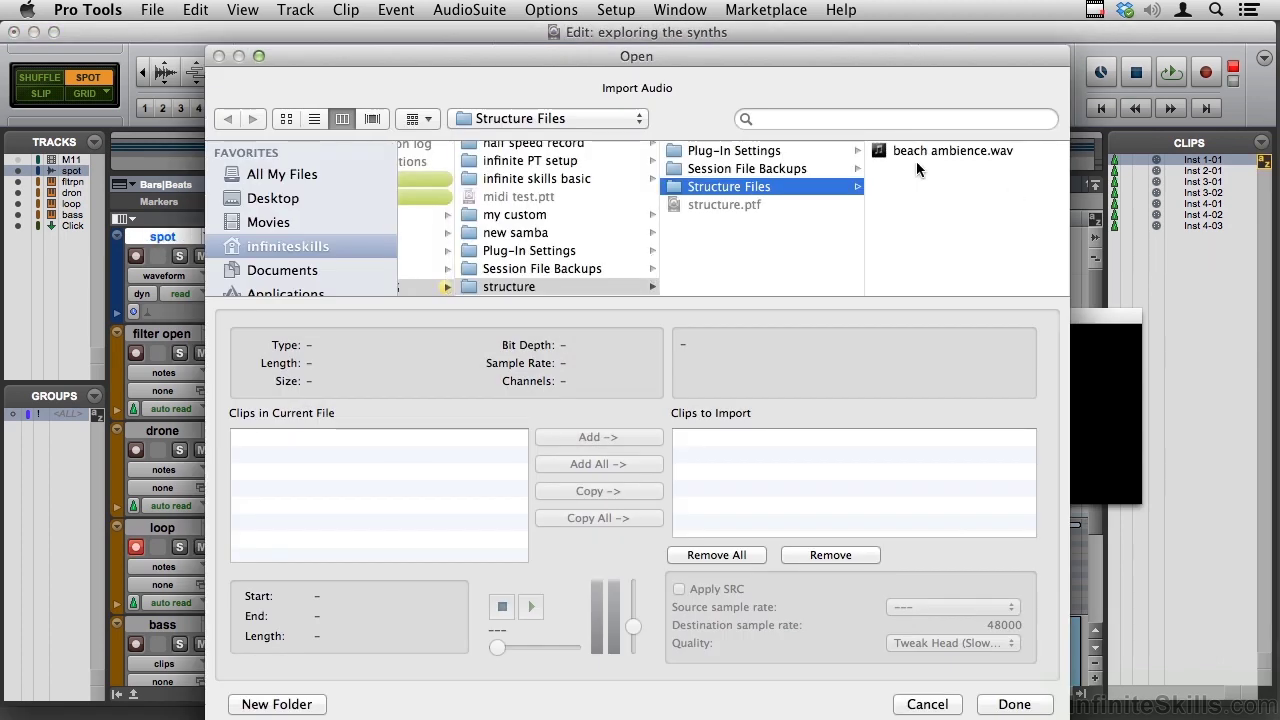
Step: Import beach ambience.wav with sample-rate conversion into the Audio Files folder and Clips list
click(918, 151)
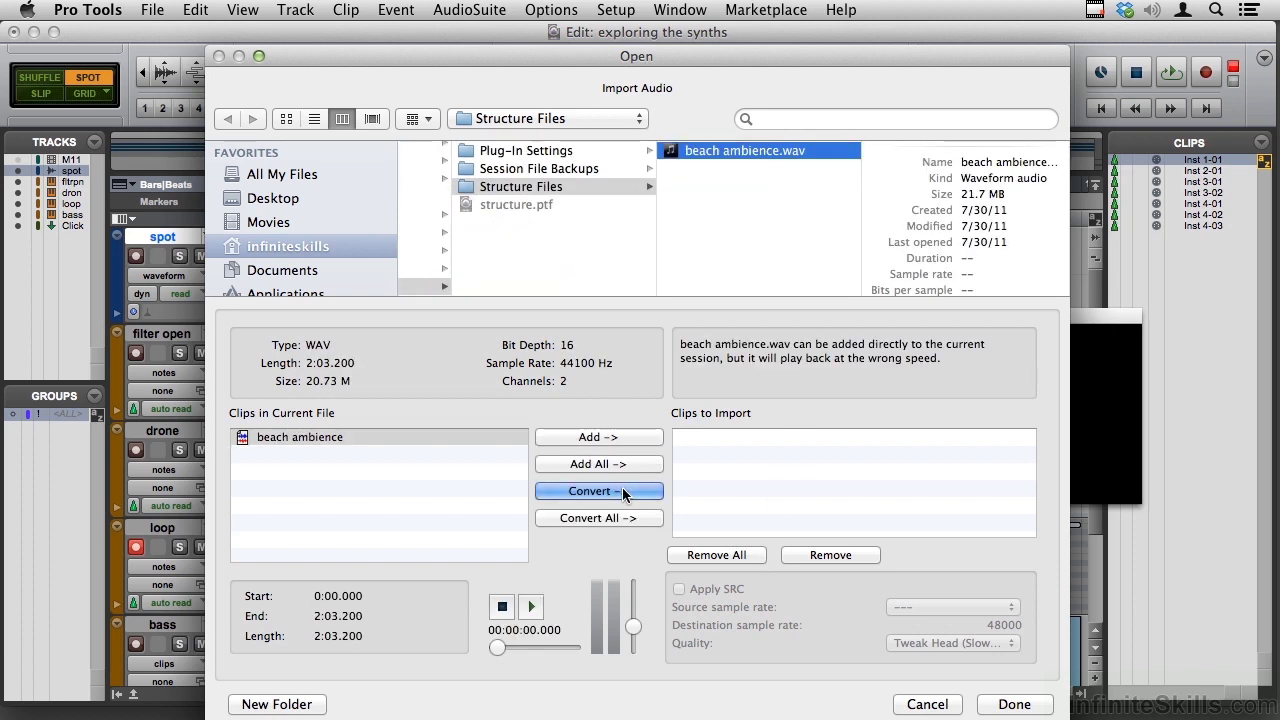
click(622, 489)
click(1020, 703)
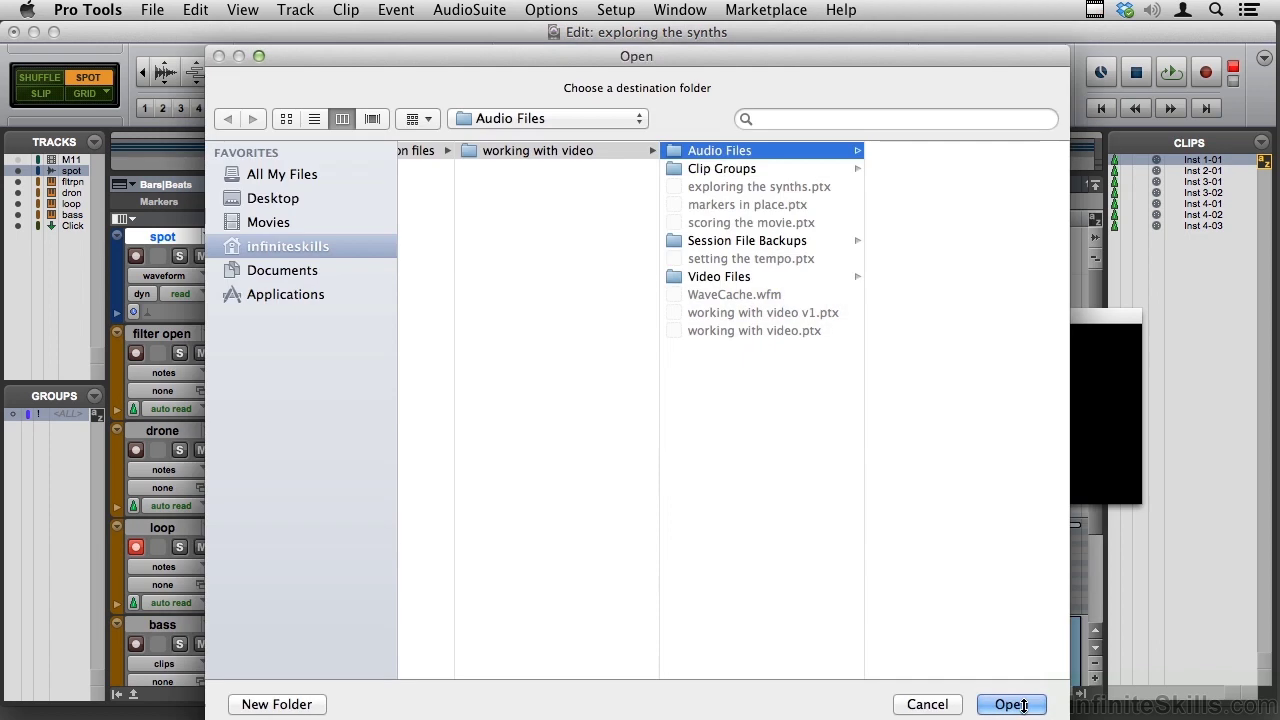
click(1012, 704)
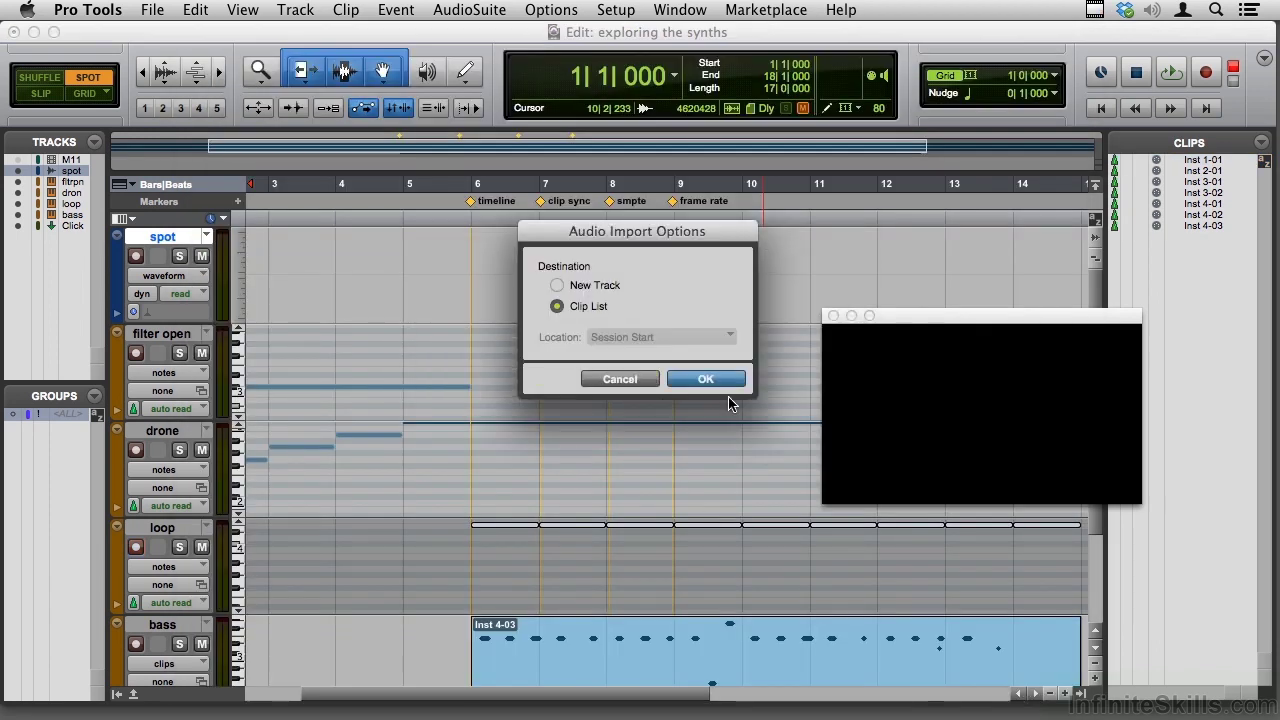
click(701, 377)
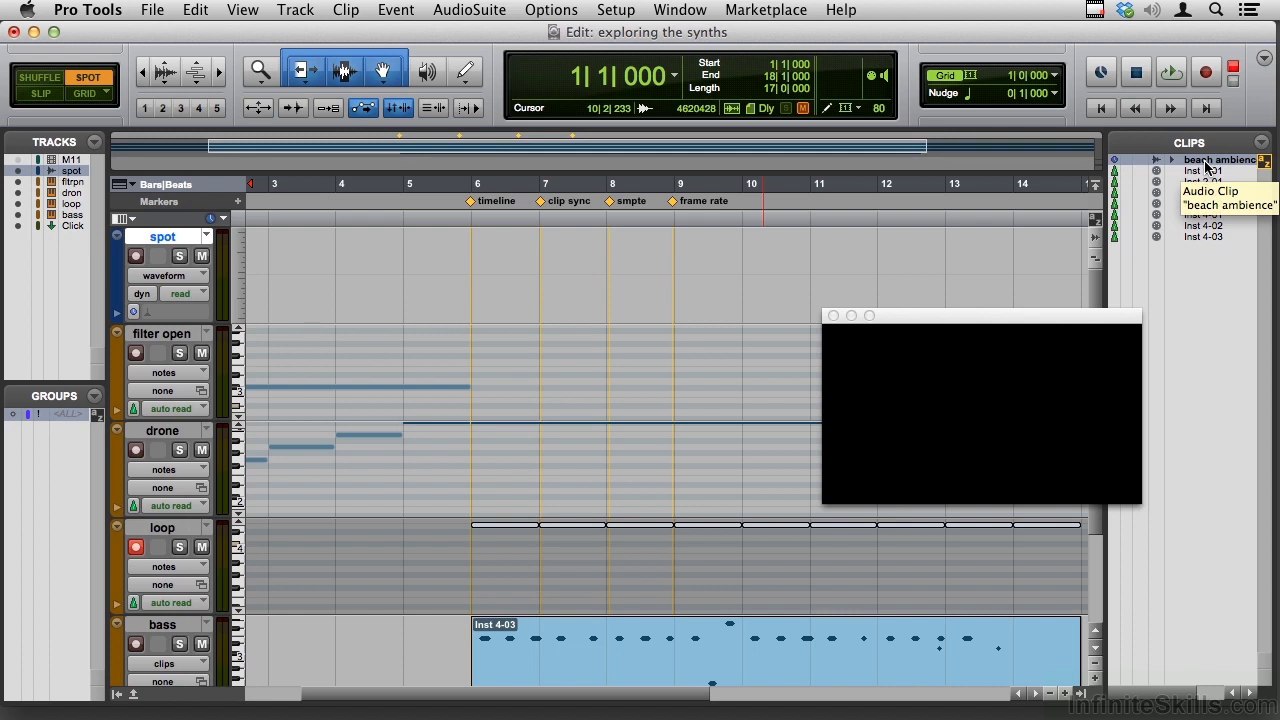
Step: Drag beach ambience onto the spot track and spot it to start at 6|1|000 in bars and beats
drag(706, 255, 500, 305)
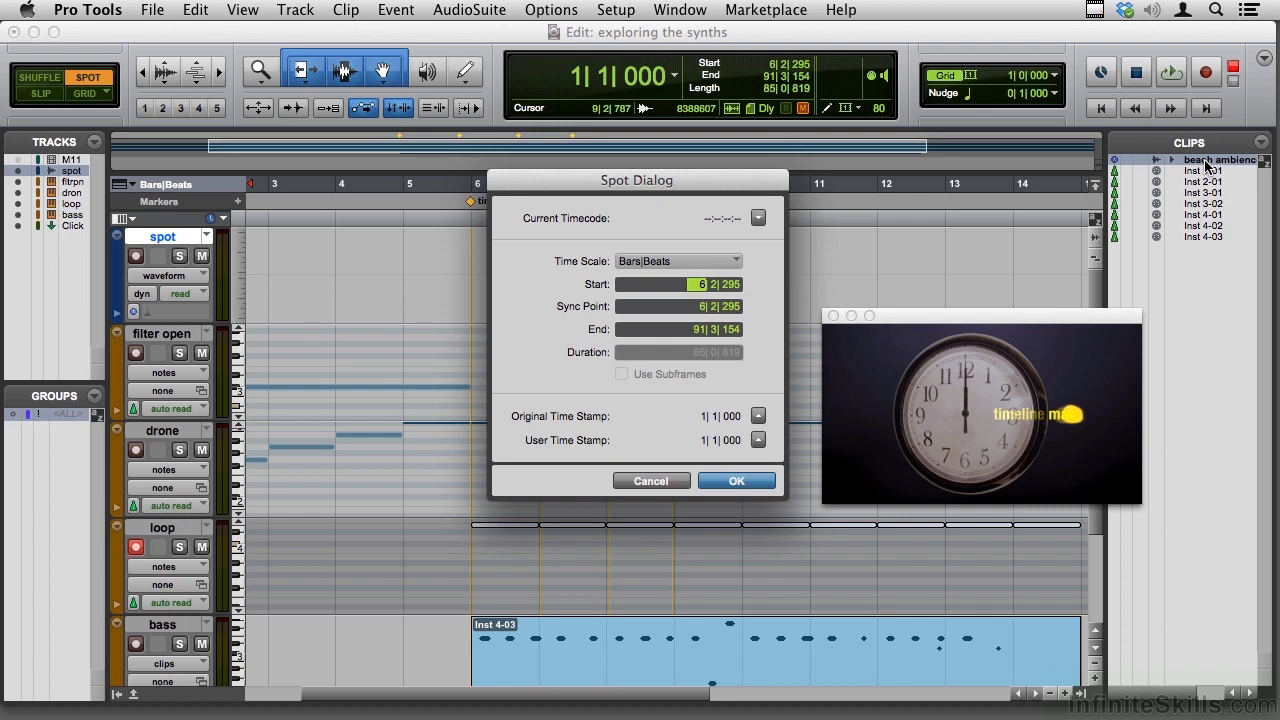
click(671, 264)
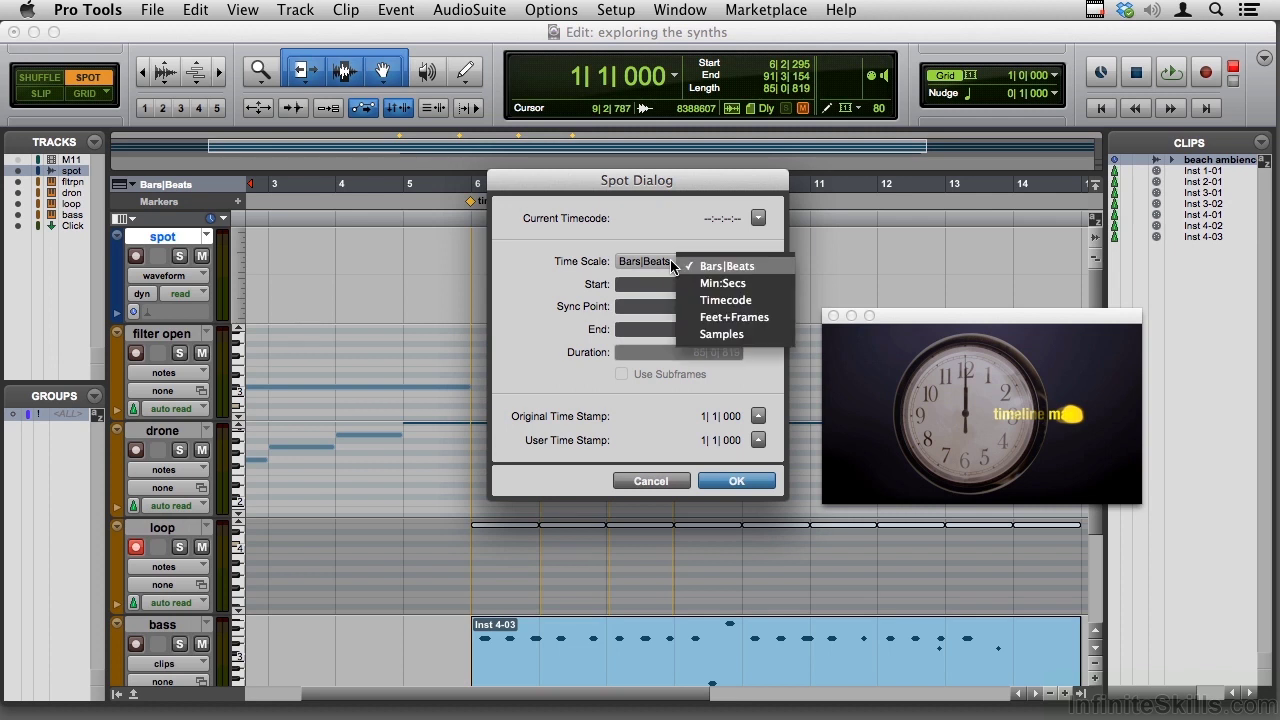
click(708, 300)
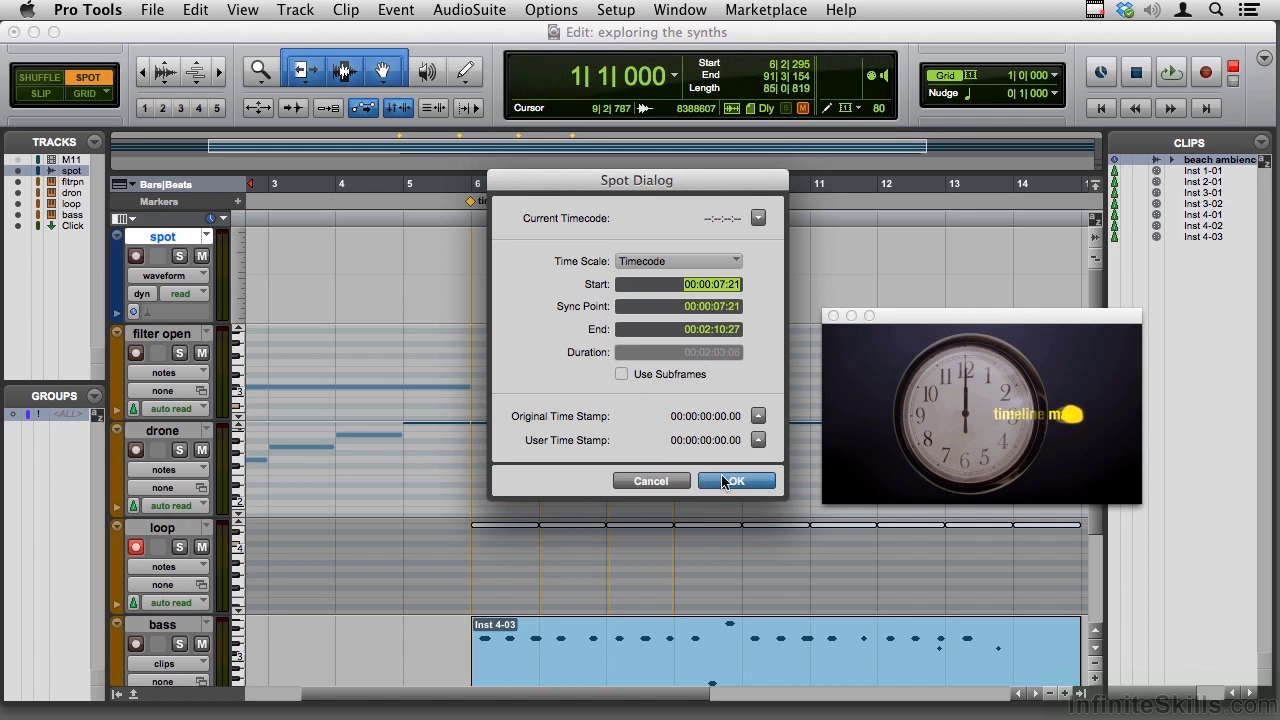
click(692, 262)
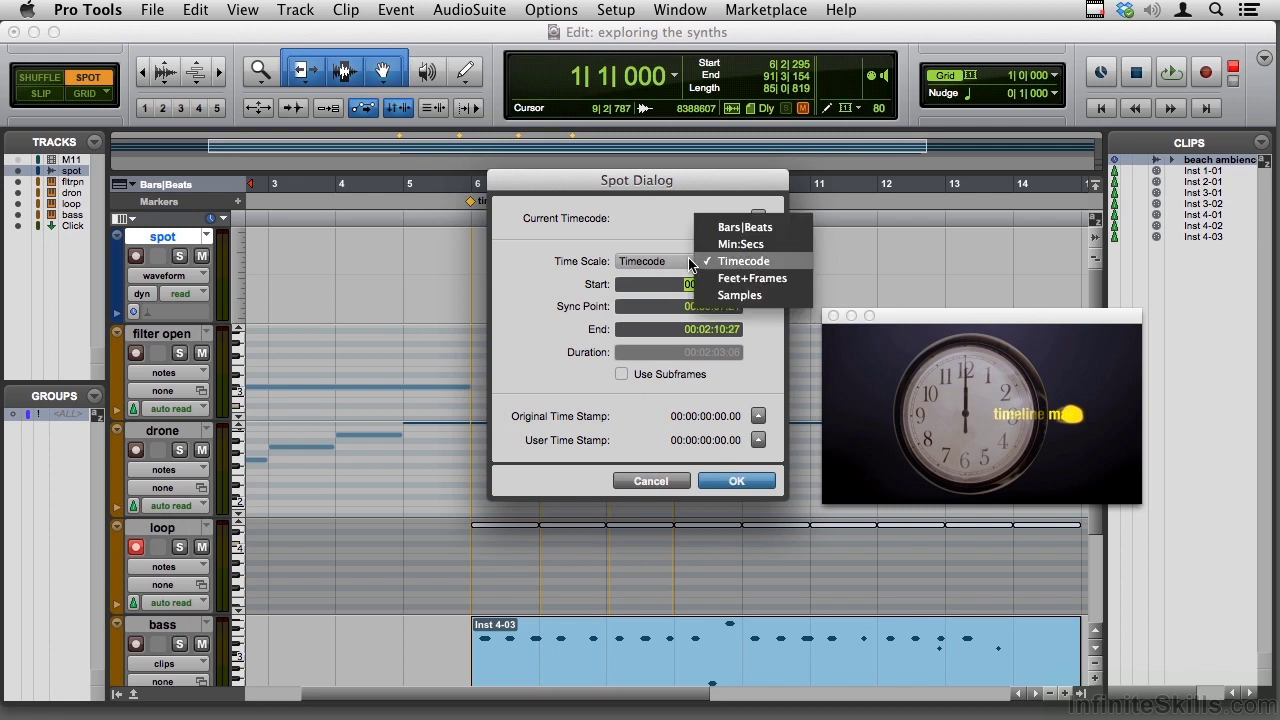
click(730, 228)
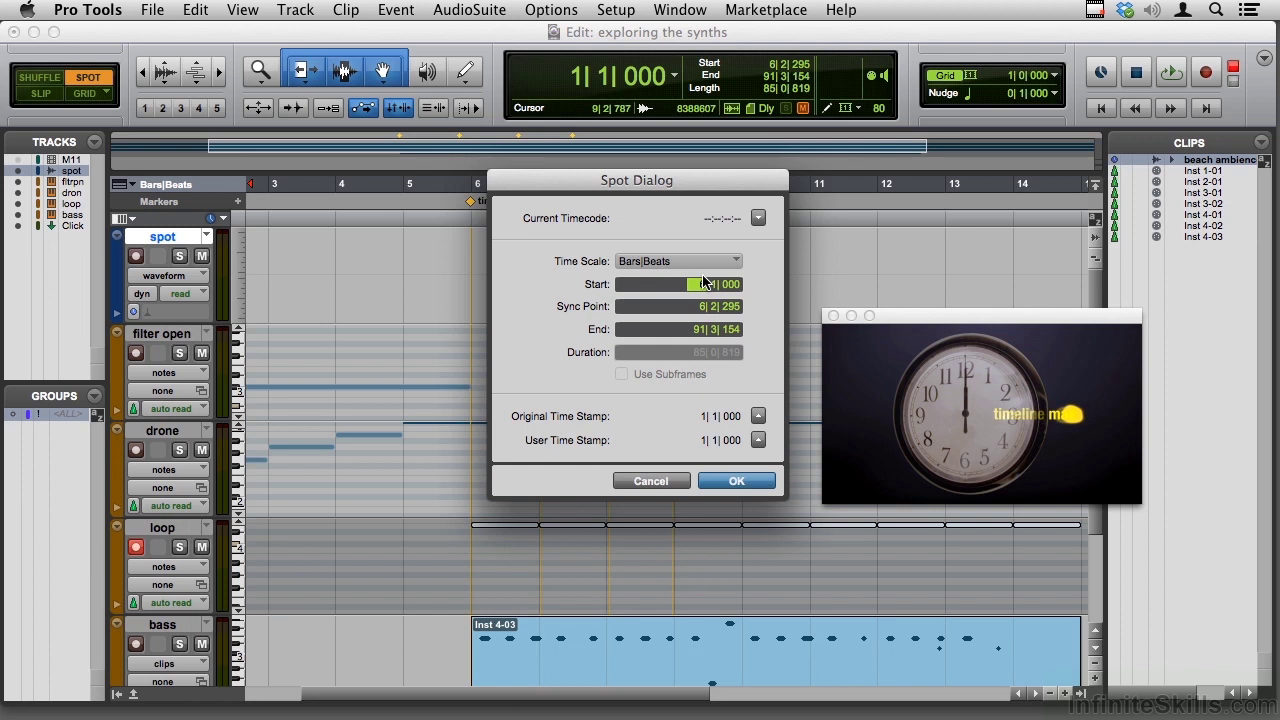
key(Return)
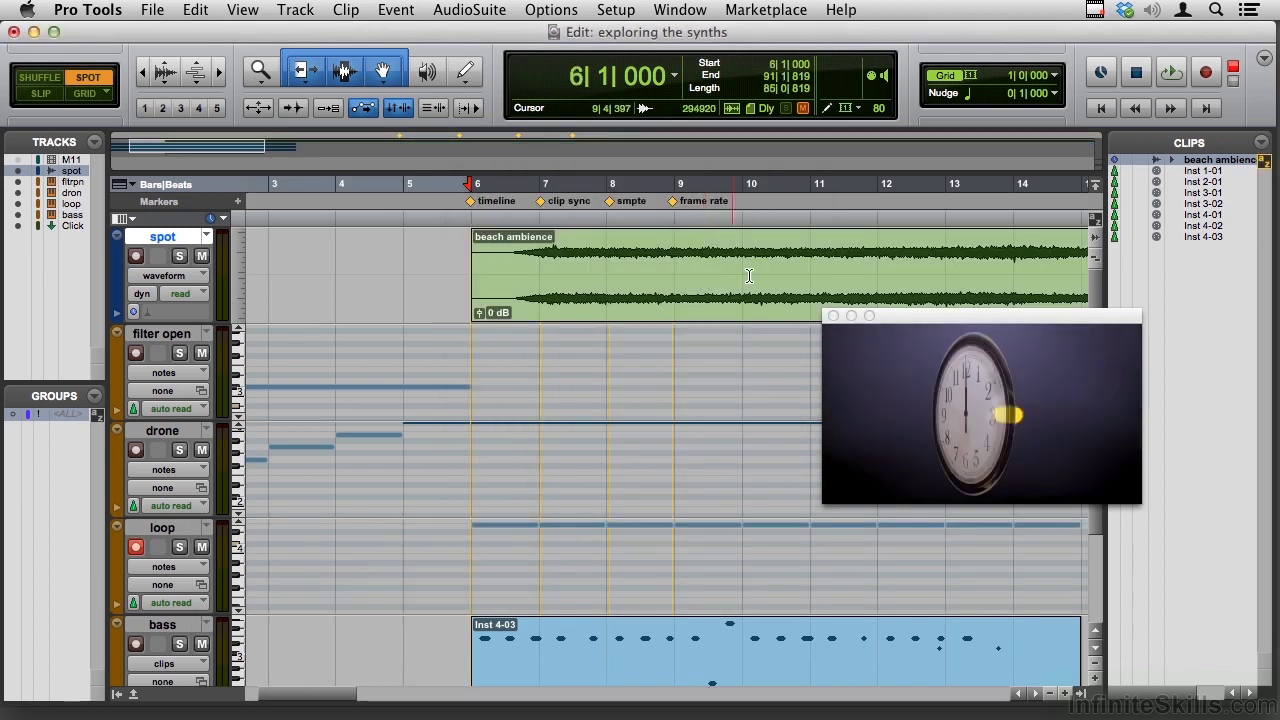
Step: Spot a beach ambience clip at bar 7, then drag another onto the spot track
click(1250, 162)
click(746, 236)
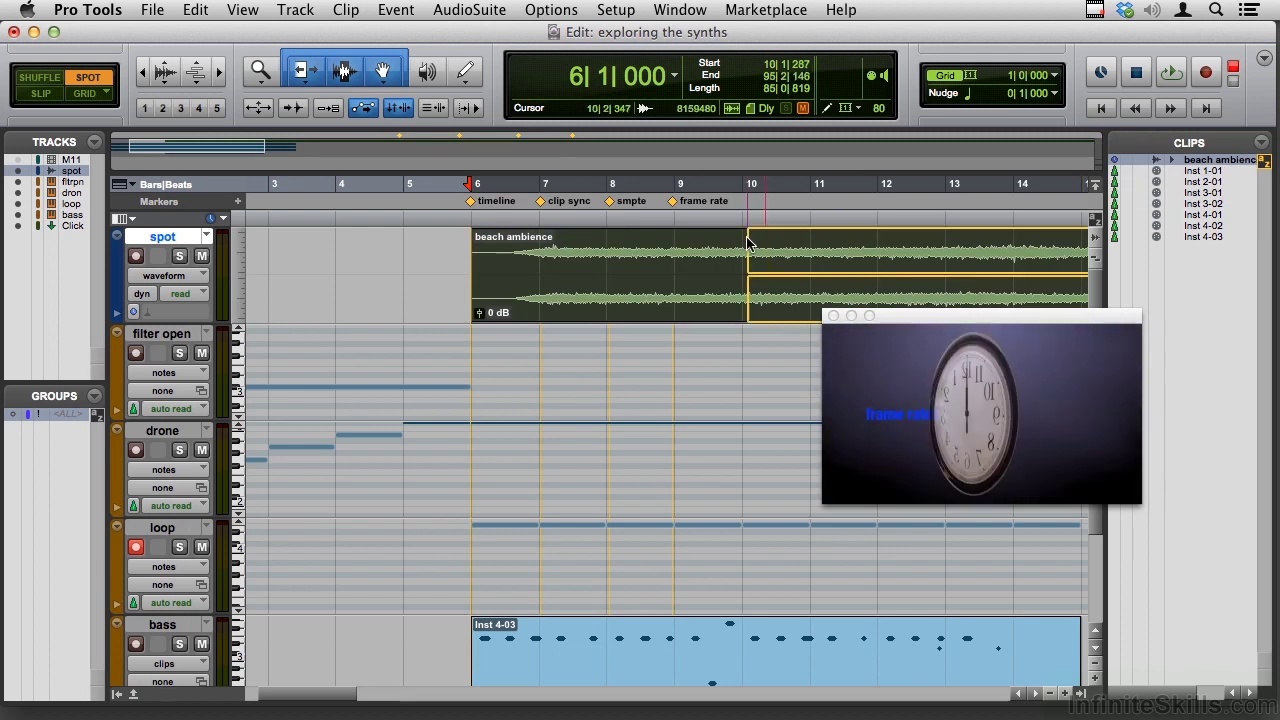
text(7)
key(Return)
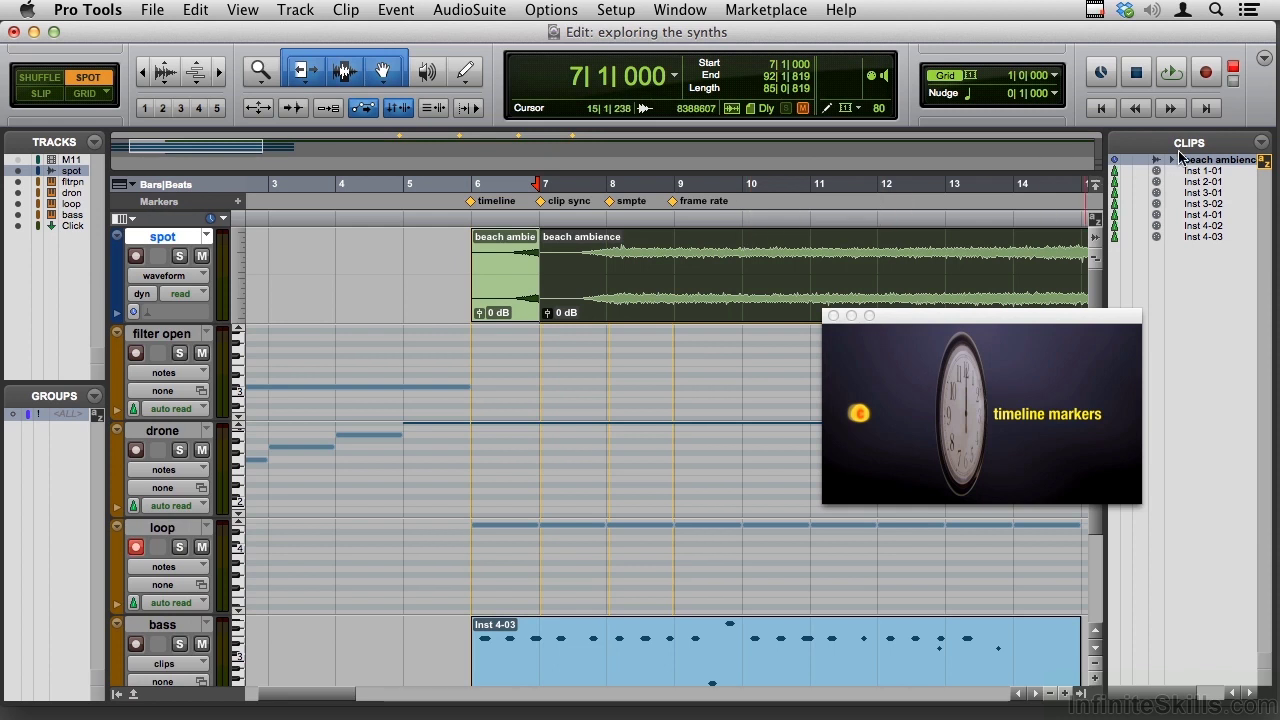
drag(1190, 159, 797, 268)
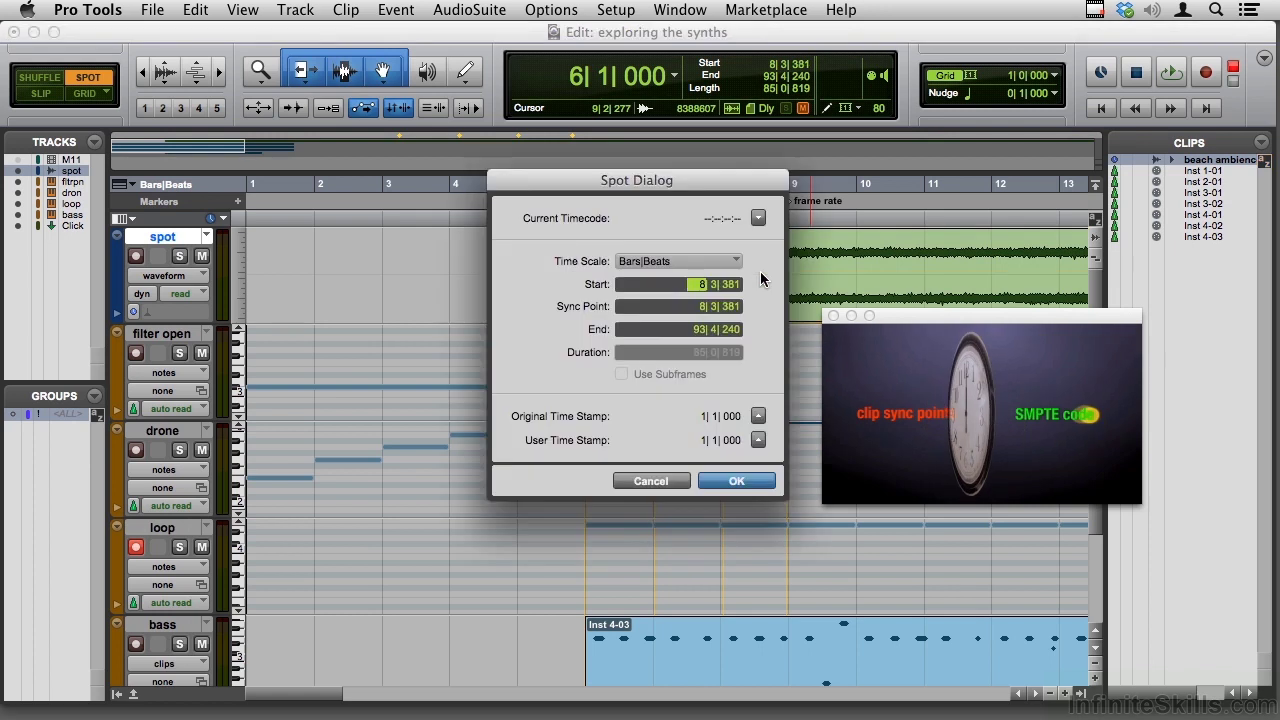
Step: Spot the third beach ambience clip to start at bar 8 (8|1|000) on the spot track
text(8)
key(Return)
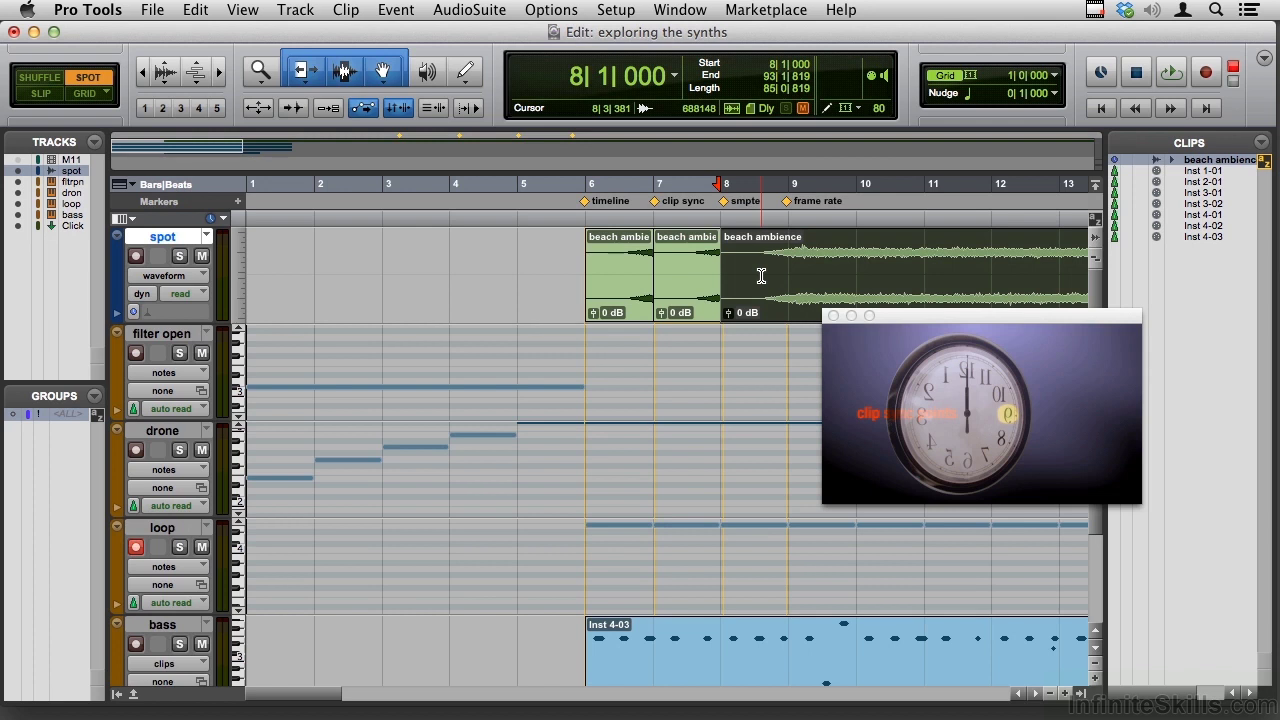